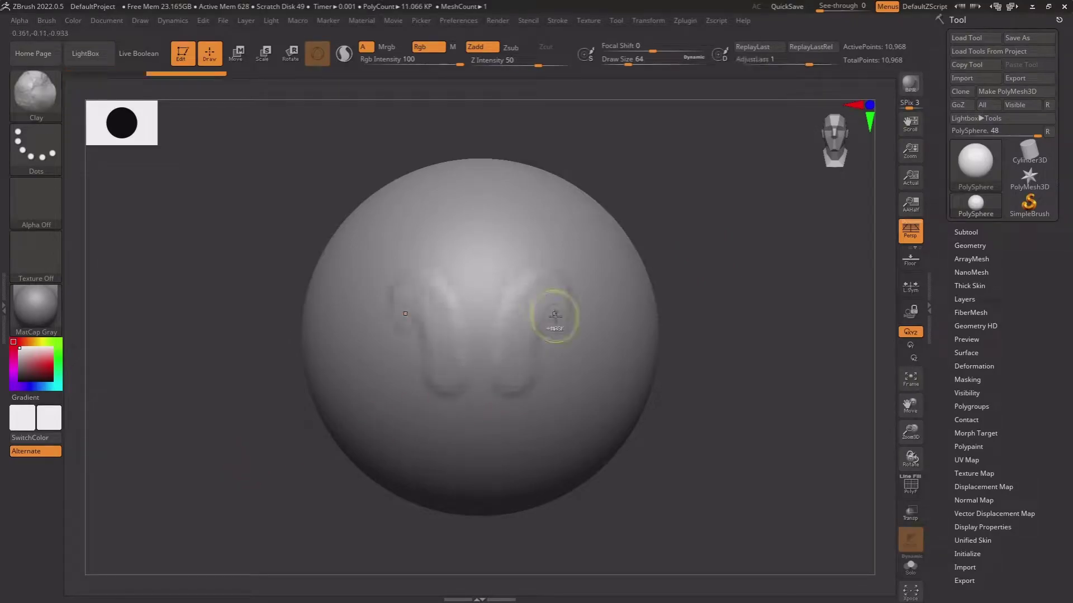
Clear the mask, then sculpt Clay grooves and a horizontal clay band onto the sphere
{"action": "mouse_move", "coordinate": [743, 300]}
{"action": "left_mouse_down", "text": "ctrl"}
{"action": "mouse_move", "coordinate": [754, 286]}
{"action": "mouse_move", "coordinate": [670, 294]}
{"action": "left_mouse_up", "text": "ctrl"}
{"action": "key", "text": "space"}
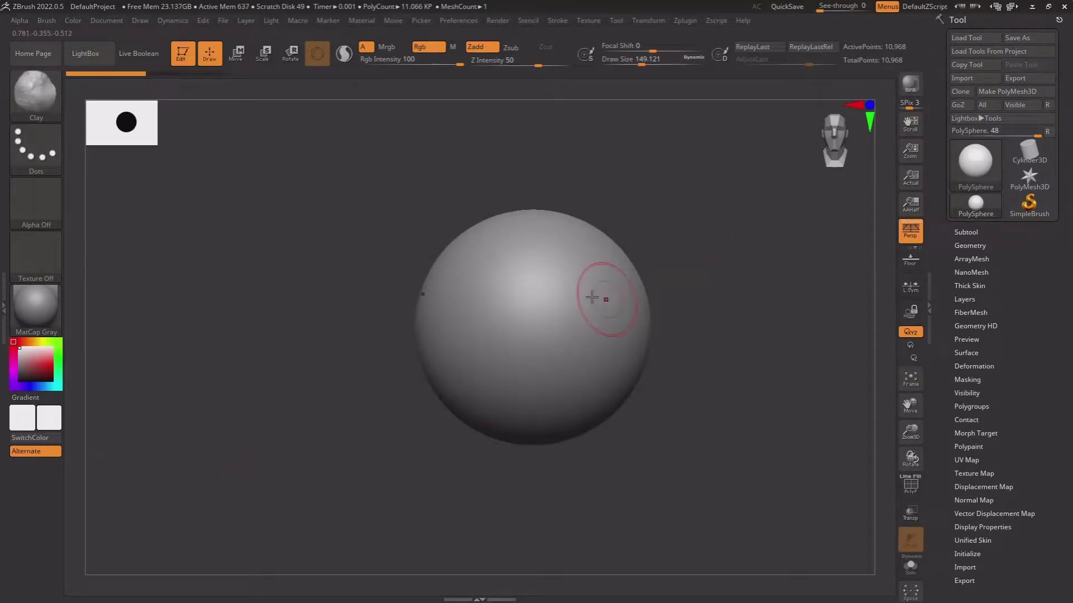
{"action": "left_click_drag", "start_coordinate": [592, 297], "coordinate": [548, 364]}
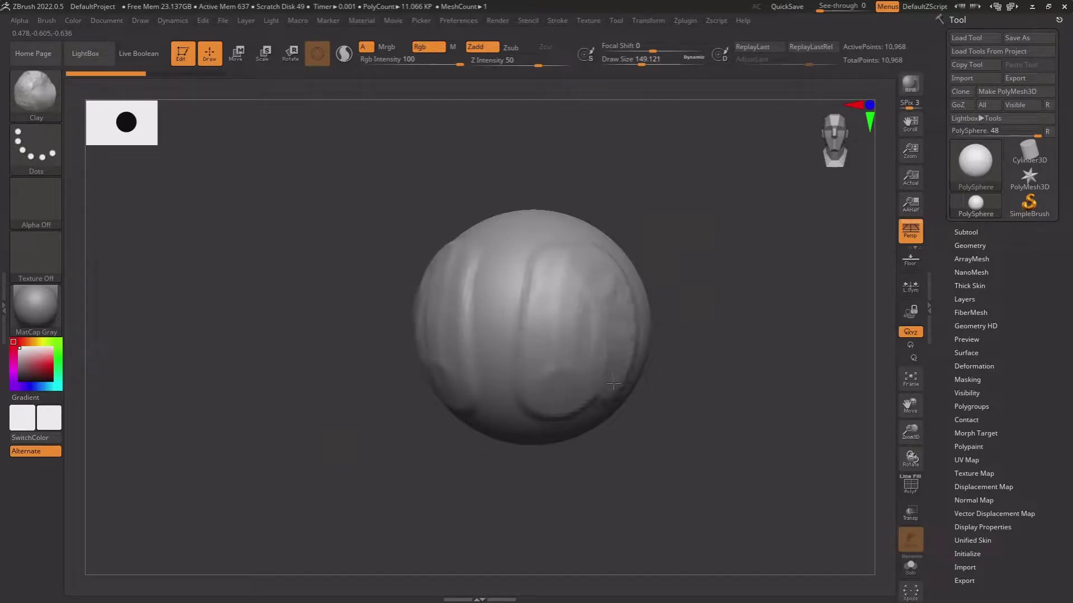
{"action": "left_click_drag", "start_coordinate": [700, 321], "coordinate": [577, 299]}
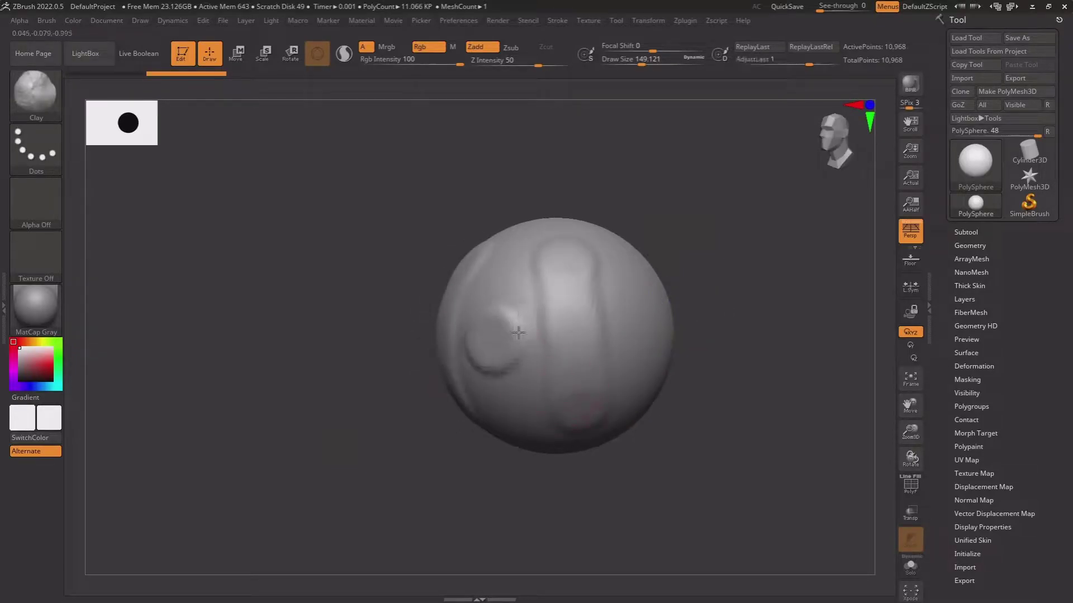
{"action": "mouse_move", "coordinate": [518, 332]}
{"action": "left_mouse_down"}
{"action": "mouse_move", "coordinate": [642, 319]}
{"action": "mouse_move", "coordinate": [718, 251]}
{"action": "mouse_move", "coordinate": [681, 285]}
{"action": "left_mouse_up"}
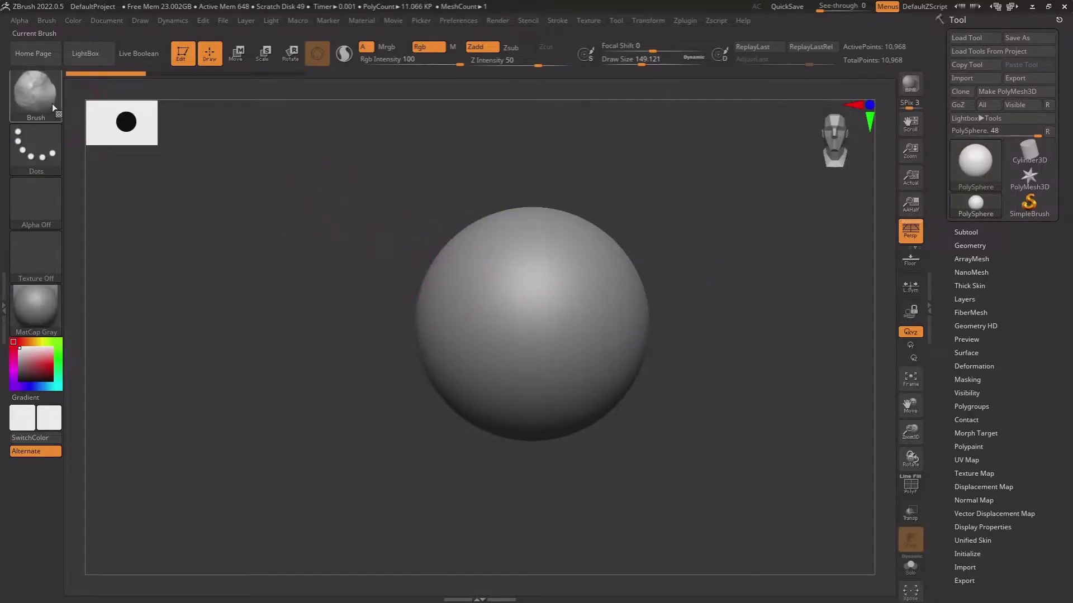
Switch to ClayBuildup, build a looping raised band, then undo the strokes
{"action": "left_click", "coordinate": [55, 107]}
{"action": "left_click", "coordinate": [644, 220]}
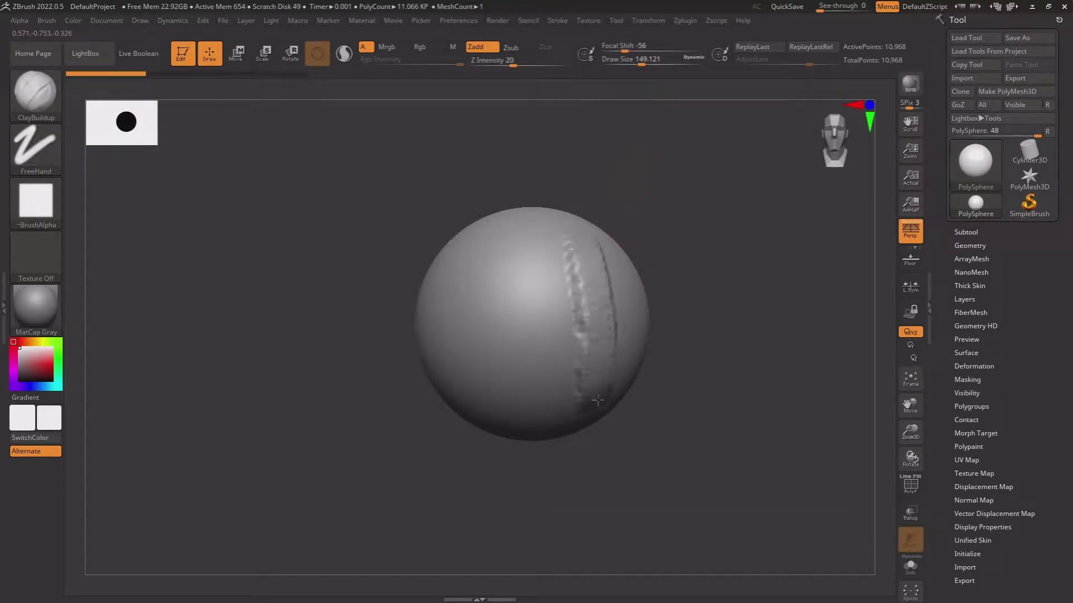
{"action": "mouse_move", "coordinate": [724, 310]}
{"action": "left_mouse_down"}
{"action": "mouse_move", "coordinate": [716, 297]}
{"action": "mouse_move", "coordinate": [742, 282]}
{"action": "mouse_move", "coordinate": [746, 304]}
{"action": "left_mouse_up"}
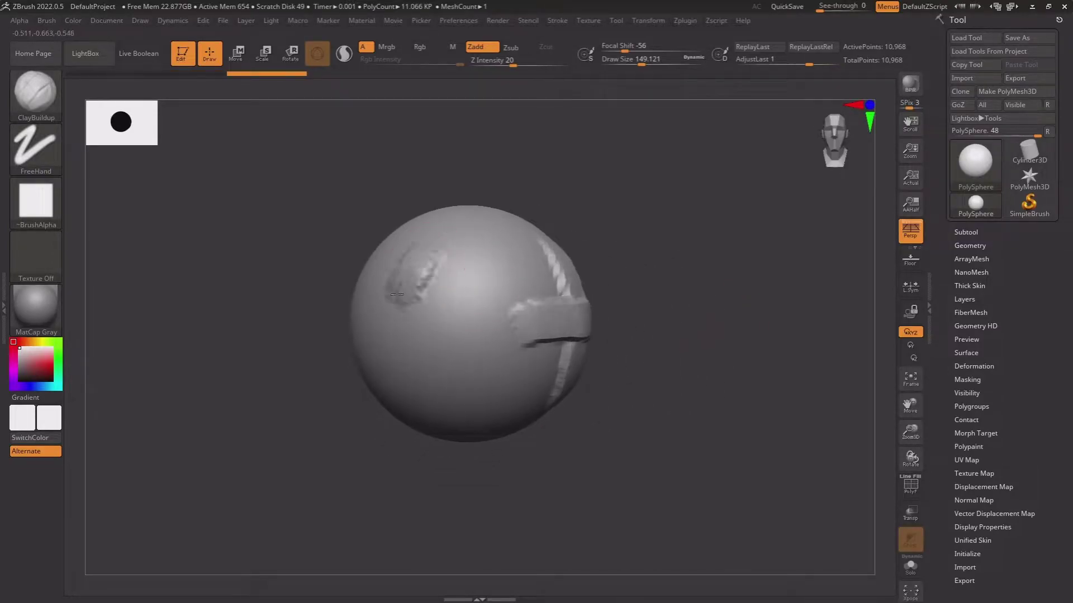
{"action": "mouse_move", "coordinate": [396, 294]}
{"action": "left_mouse_down"}
{"action": "mouse_move", "coordinate": [386, 274]}
{"action": "mouse_move", "coordinate": [331, 256]}
{"action": "left_mouse_up"}
{"action": "mouse_move", "coordinate": [706, 273]}
{"action": "left_mouse_down"}
{"action": "mouse_move", "coordinate": [687, 299]}
{"action": "mouse_move", "coordinate": [706, 293]}
{"action": "left_mouse_up"}
{"action": "key", "text": "ctrl"}
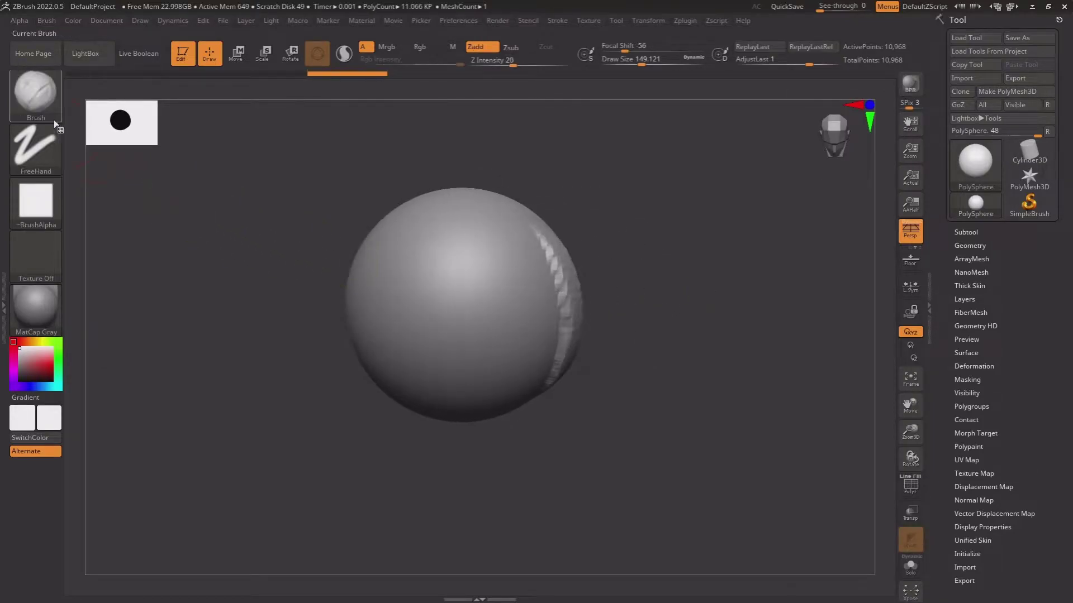
{"action": "key", "text": "ctrl+z"}
Switch to ClayTubes and sculpt a V-shaped clay tubes stroke on the sphere
{"action": "left_click", "coordinate": [50, 112]}
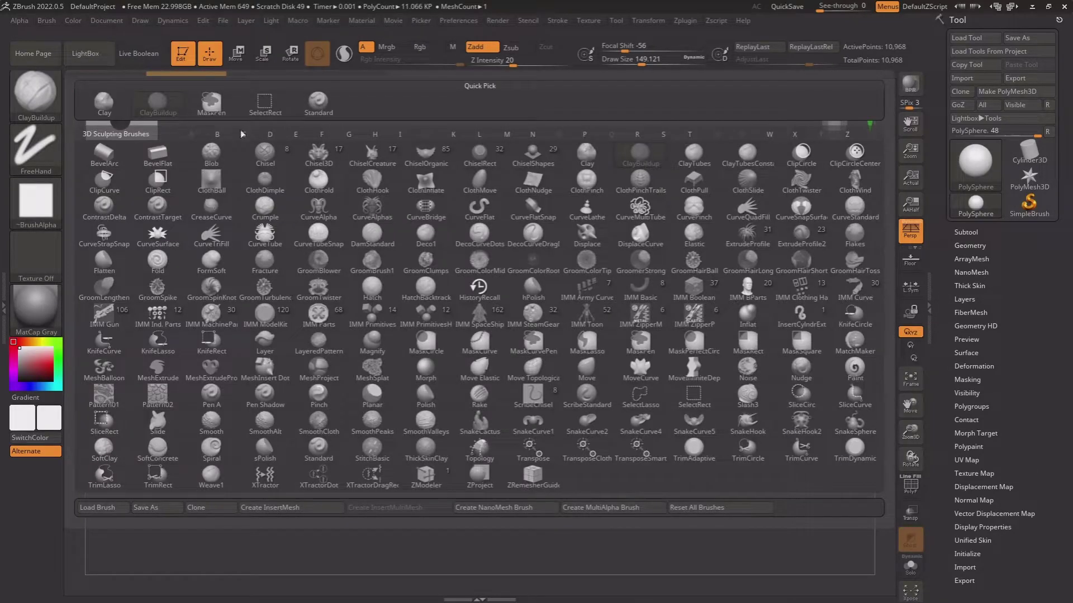
{"action": "left_click", "coordinate": [703, 164]}
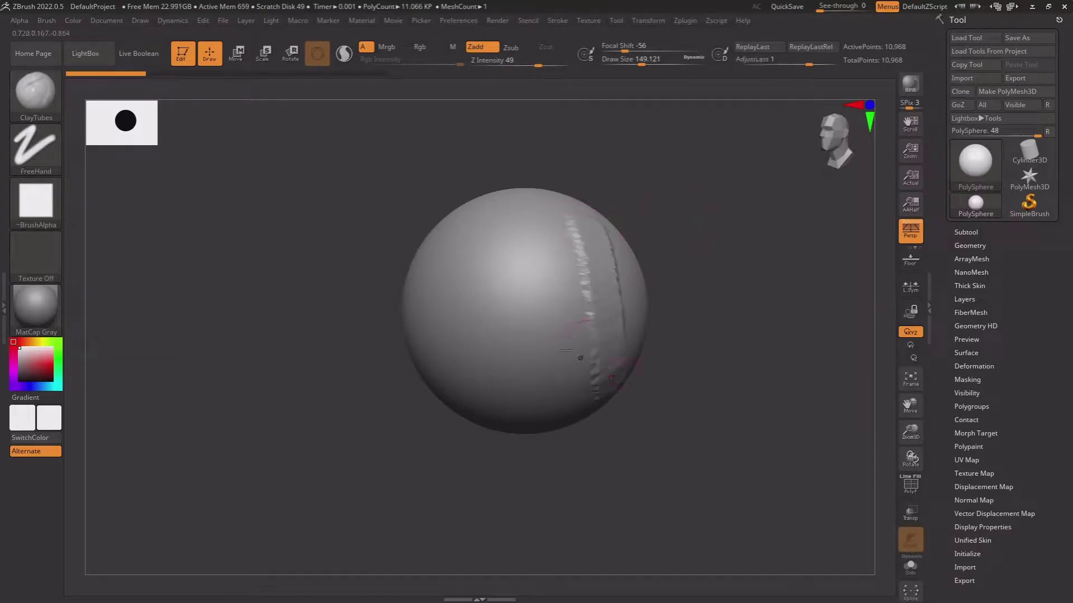
{"action": "left_click_drag", "start_coordinate": [667, 302], "coordinate": [486, 267]}
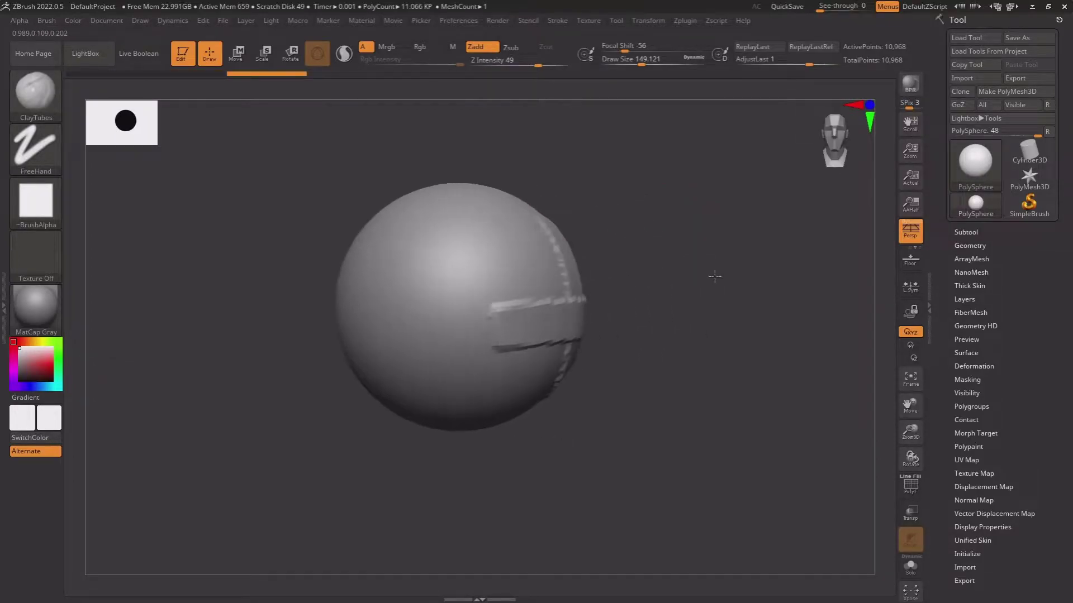
{"action": "left_click_drag", "start_coordinate": [420, 286], "coordinate": [290, 297]}
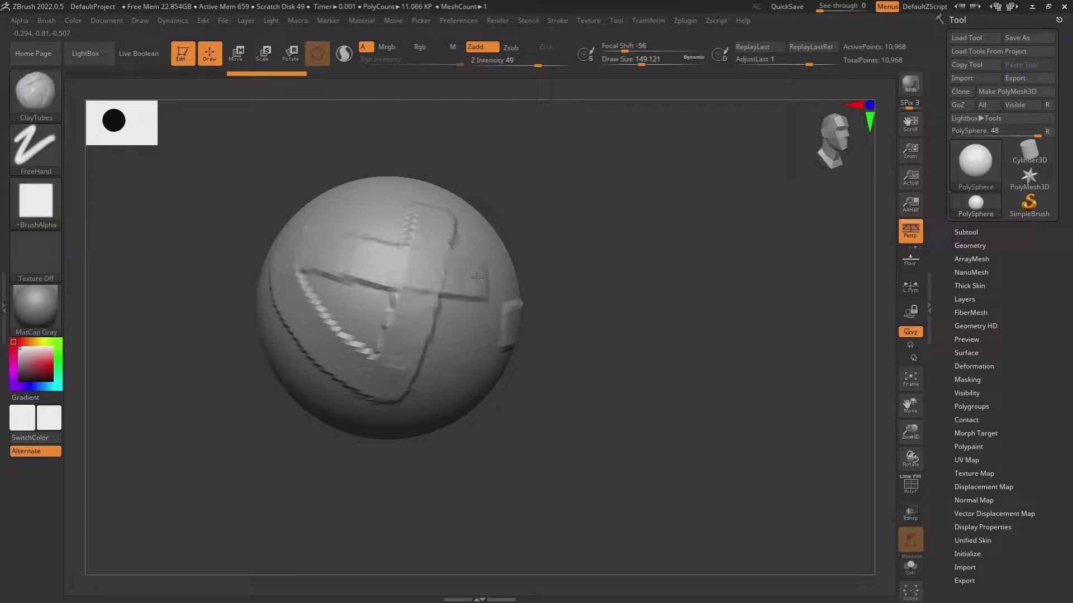
{"action": "mouse_move", "coordinate": [578, 286]}
{"action": "left_mouse_down"}
{"action": "mouse_move", "coordinate": [609, 282]}
{"action": "mouse_move", "coordinate": [239, 187]}
{"action": "left_mouse_up"}
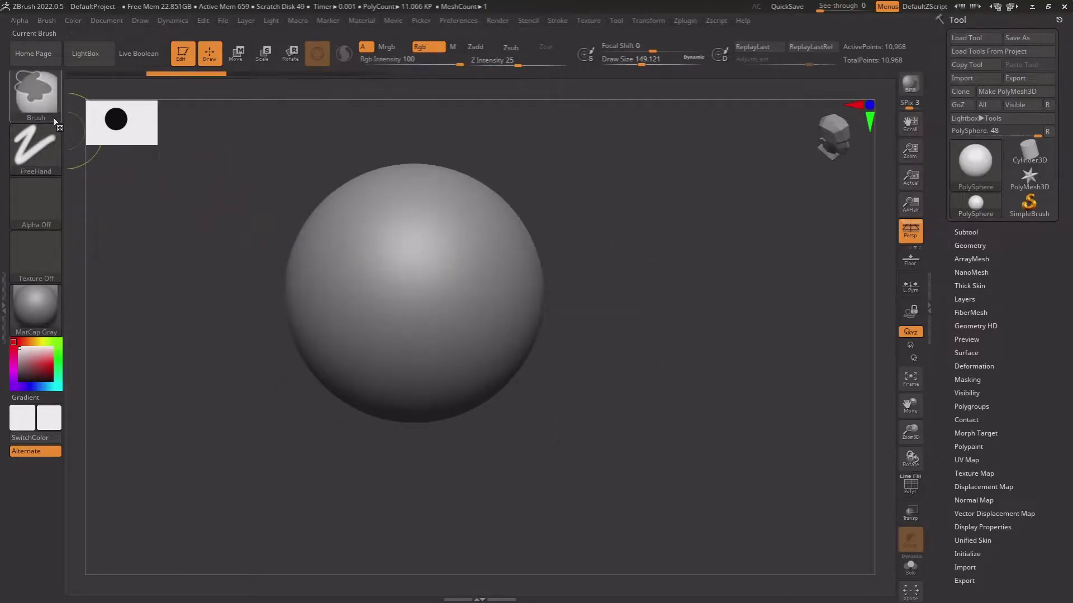
Switch to ClayTubesConst and sculpt a horizontal band across the sphere's front
{"action": "left_click", "coordinate": [35, 92]}
{"action": "left_click", "coordinate": [743, 169]}
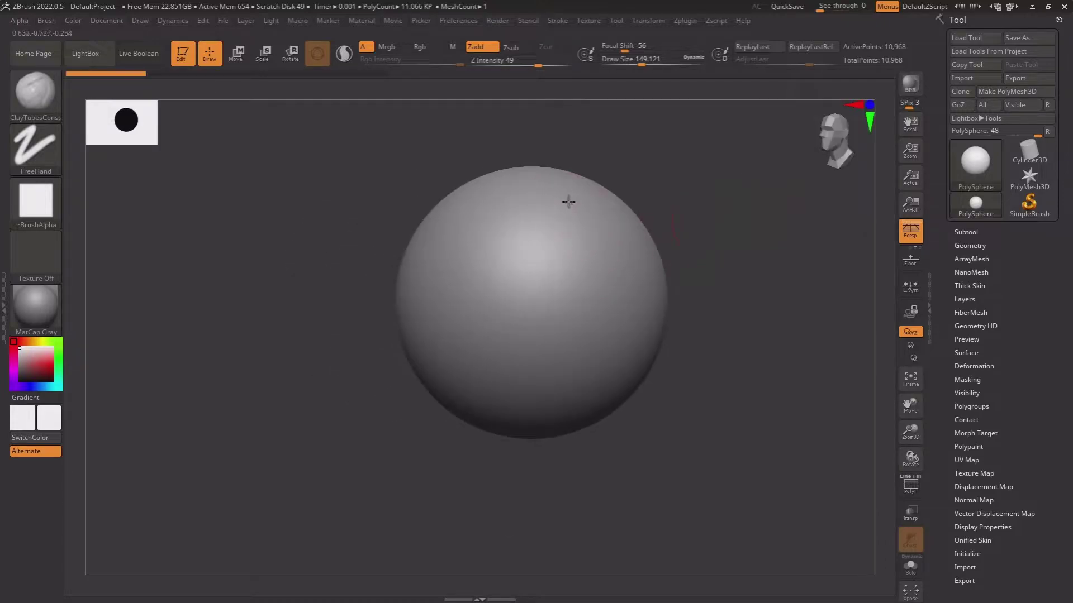
{"action": "left_click_drag", "start_coordinate": [442, 313], "coordinate": [573, 310]}
{"action": "mouse_move", "coordinate": [692, 268]}
{"action": "left_mouse_down"}
{"action": "mouse_move", "coordinate": [670, 235]}
{"action": "mouse_move", "coordinate": [637, 239]}
{"action": "mouse_move", "coordinate": [713, 311]}
{"action": "mouse_move", "coordinate": [684, 288]}
{"action": "mouse_move", "coordinate": [677, 313]}
{"action": "mouse_move", "coordinate": [673, 293]}
{"action": "mouse_move", "coordinate": [670, 307]}
{"action": "mouse_move", "coordinate": [661, 259]}
{"action": "mouse_move", "coordinate": [680, 290]}
{"action": "mouse_move", "coordinate": [723, 293]}
{"action": "mouse_move", "coordinate": [307, 266]}
{"action": "mouse_move", "coordinate": [321, 154]}
{"action": "left_mouse_up"}
Clip the sphere with ClipCircle, turn on polyframe with Shift+F, then undo the clip
{"action": "key", "text": "b"}
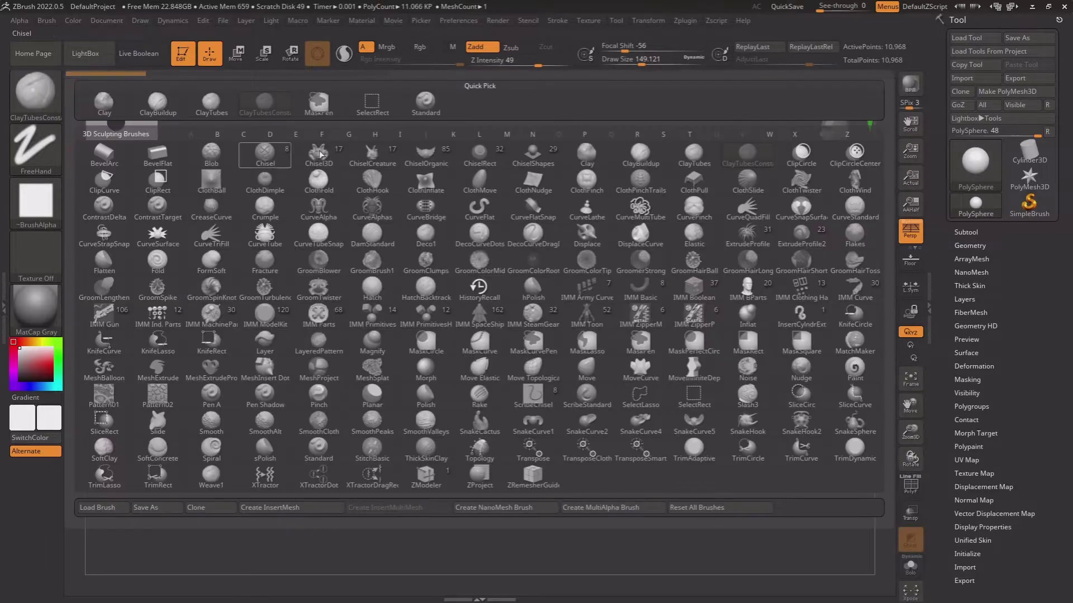
{"action": "left_click", "coordinate": [788, 158]}
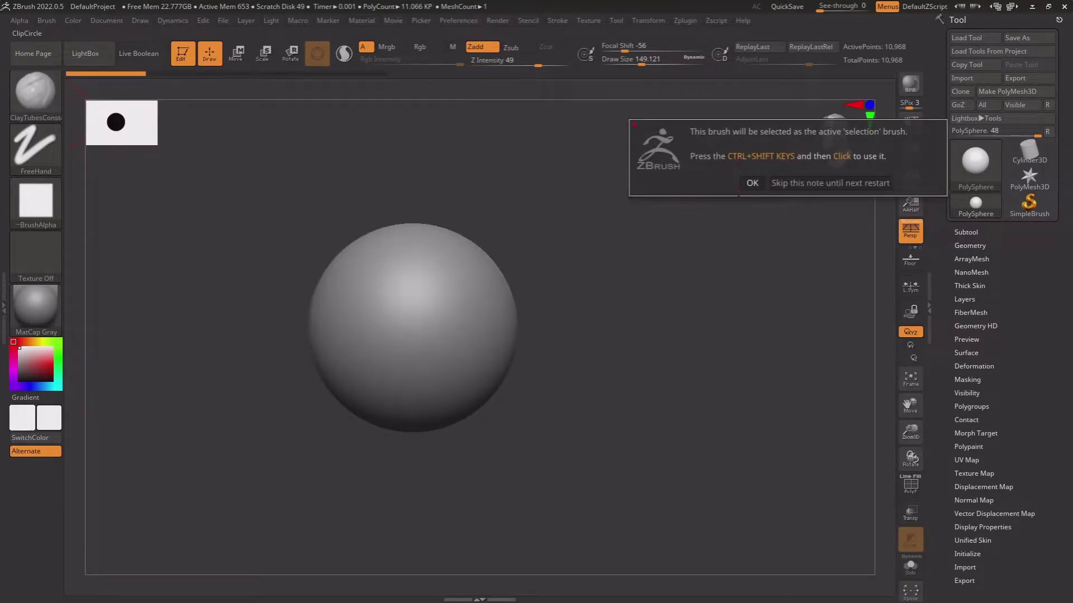
{"action": "left_click", "coordinate": [752, 184]}
{"action": "left_click_drag", "start_coordinate": [546, 234], "coordinate": [435, 364], "text": "ctrl+shift"}
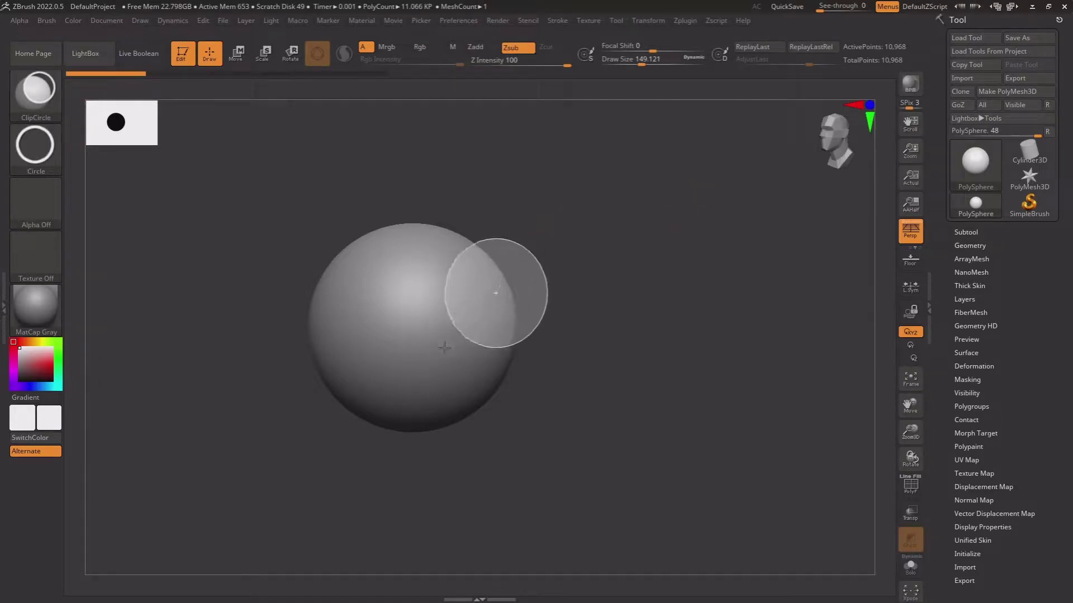
{"action": "mouse_move", "coordinate": [622, 299]}
{"action": "left_mouse_down", "text": "shift"}
{"action": "mouse_move", "coordinate": [664, 300]}
{"action": "mouse_move", "coordinate": [619, 297]}
{"action": "mouse_move", "coordinate": [614, 269]}
{"action": "mouse_move", "coordinate": [528, 321]}
{"action": "left_mouse_up", "text": "shift"}
{"action": "key", "text": "shift+f"}
{"action": "key", "text": "ctrl+z"}
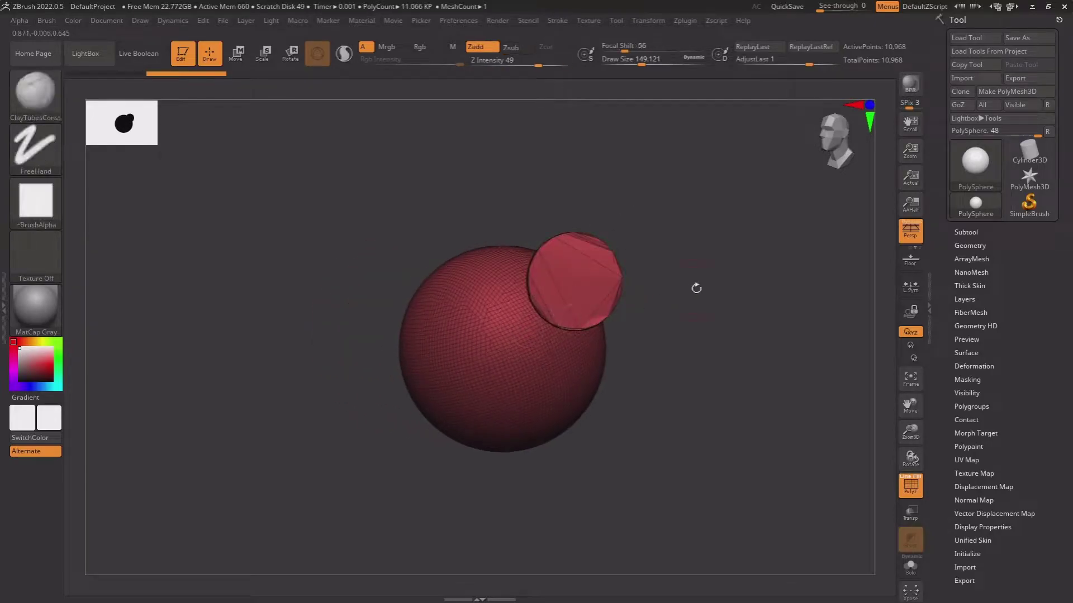
{"action": "mouse_move", "coordinate": [696, 288]}
{"action": "left_mouse_down"}
{"action": "mouse_move", "coordinate": [667, 301]}
{"action": "mouse_move", "coordinate": [684, 300]}
{"action": "left_mouse_up"}
{"action": "key", "text": "ctrl+z"}
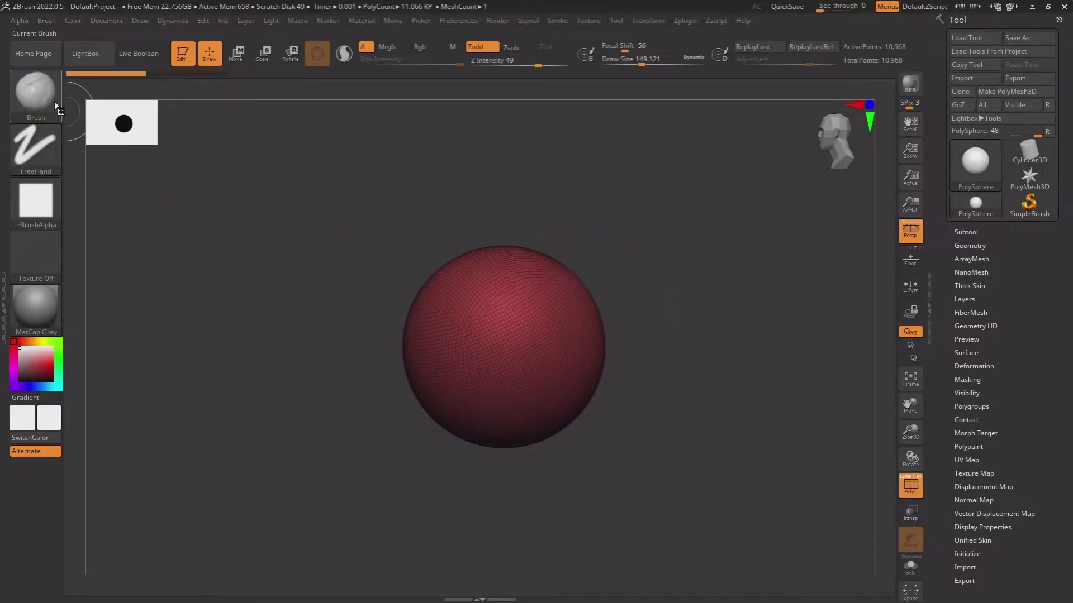
Try ClipCircleCenter centred and flat circular cuts, undoing each one
{"action": "left_click", "coordinate": [55, 105]}
{"action": "left_click", "coordinate": [843, 156]}
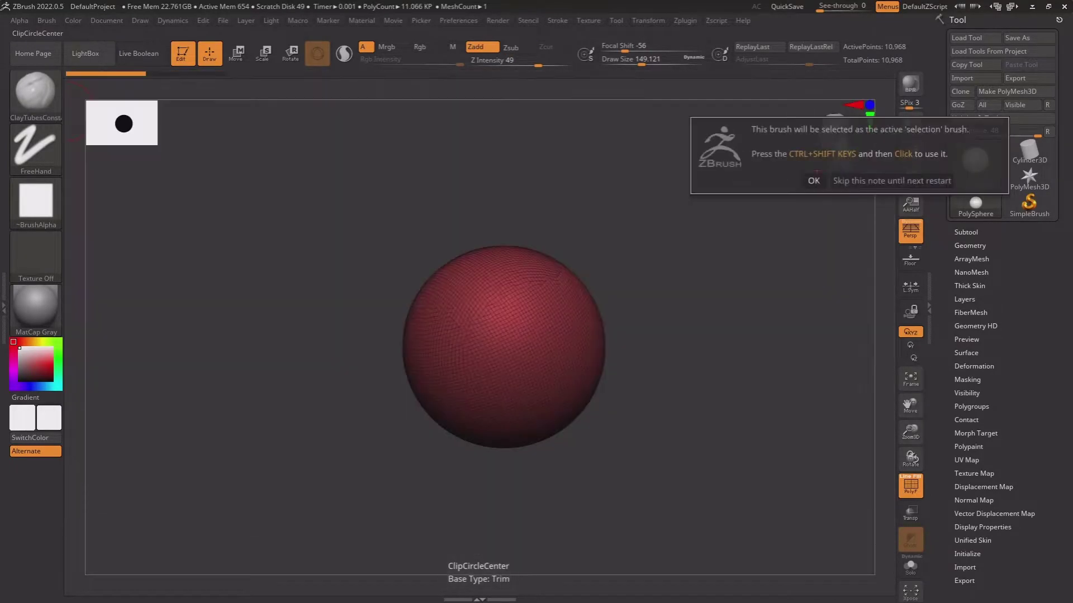
{"action": "left_click", "coordinate": [814, 180]}
{"action": "mouse_move", "coordinate": [591, 232]}
{"action": "left_mouse_down", "text": "ctrl+shift"}
{"action": "mouse_move", "coordinate": [517, 336]}
{"action": "mouse_move", "coordinate": [714, 262]}
{"action": "left_mouse_up", "text": "ctrl+shift"}
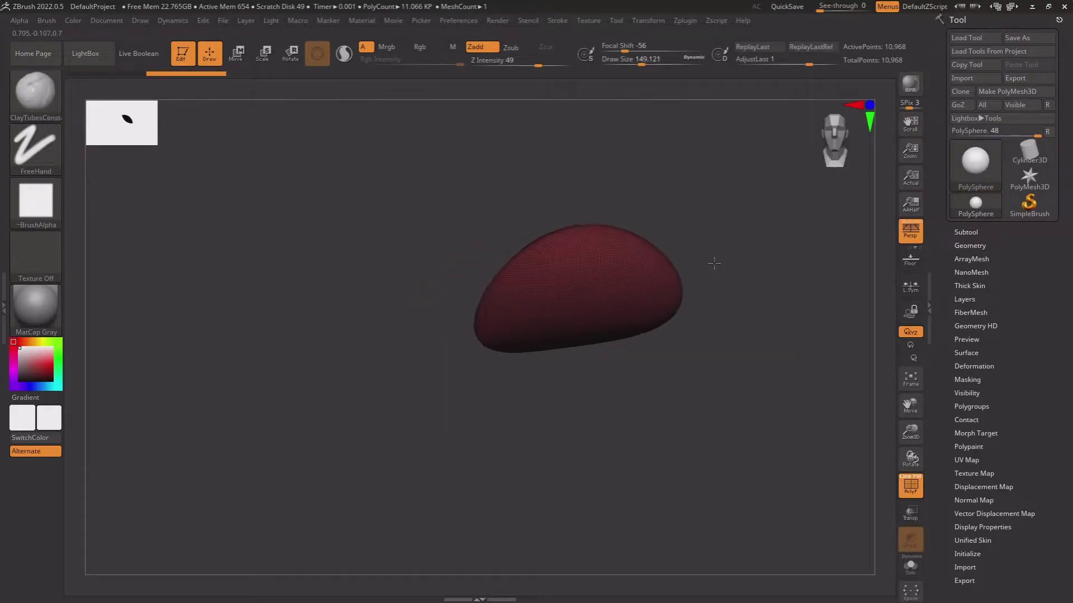
{"action": "key", "text": "ctrl+z"}
{"action": "key", "text": "ctrl+z"}
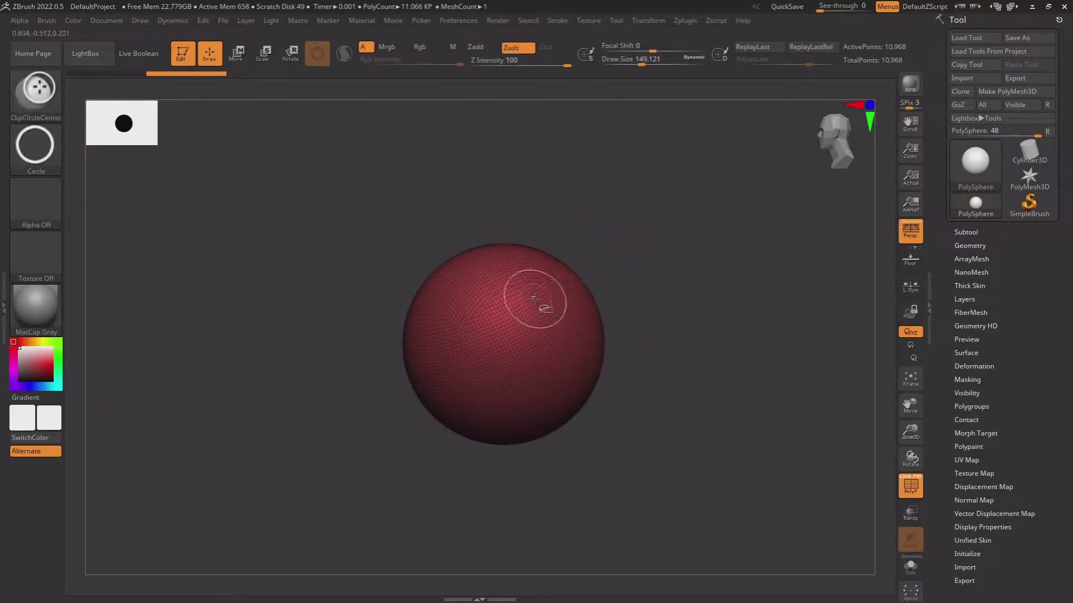
{"action": "left_click_drag", "start_coordinate": [576, 335], "coordinate": [592, 347]}
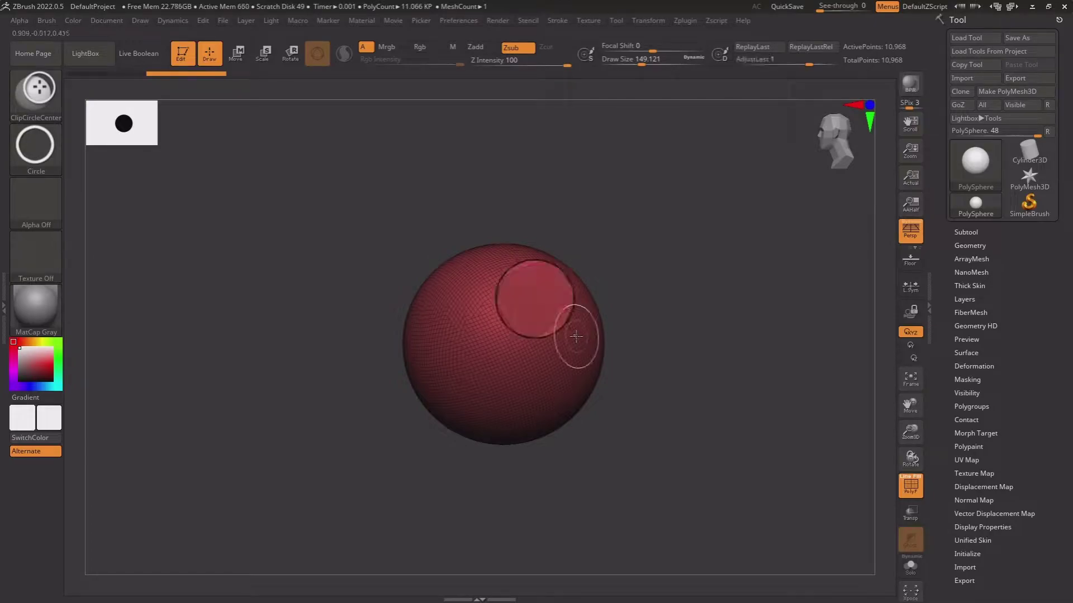
{"action": "left_click_drag", "start_coordinate": [641, 304], "coordinate": [622, 309]}
{"action": "key", "text": "ctrl+z"}
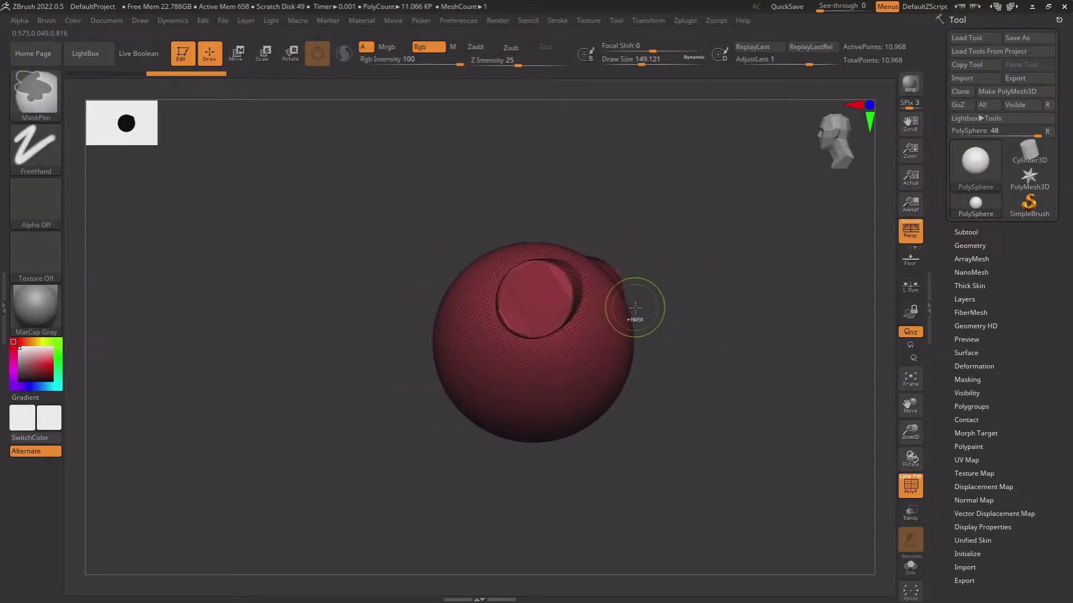
{"action": "key", "text": "ctrl+z"}
Slice the sphere flat with ClipCurve, inspect the cut face, then undo it
{"action": "left_click", "coordinate": [49, 106]}
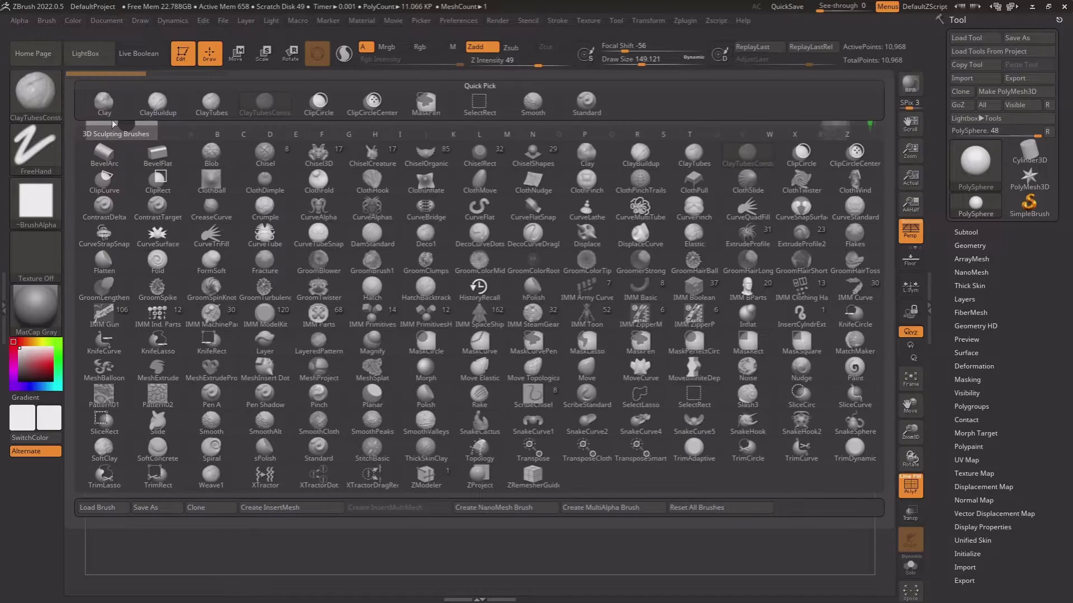
{"action": "left_click", "coordinate": [104, 182]}
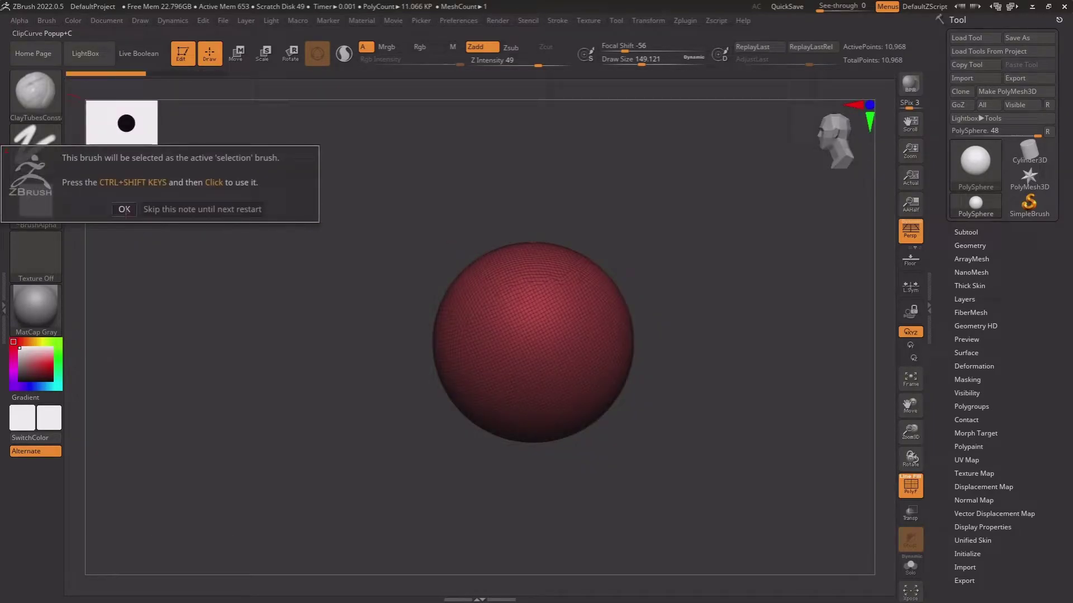
{"action": "left_click", "coordinate": [124, 209]}
{"action": "left_click_drag", "start_coordinate": [661, 231], "coordinate": [538, 287], "text": "ctrl+shift"}
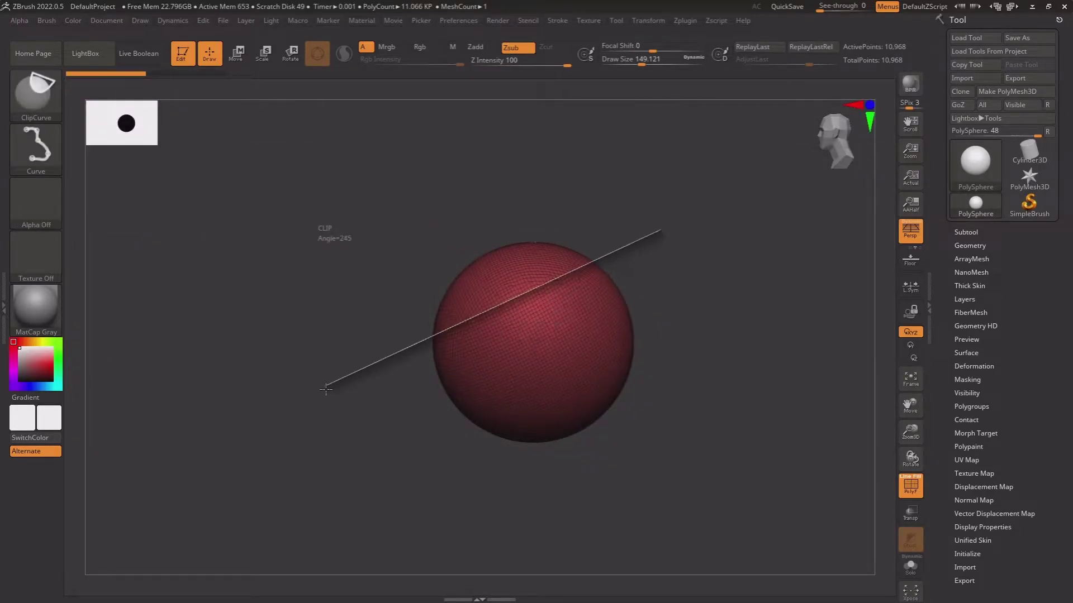
{"action": "left_click_drag", "start_coordinate": [531, 338], "coordinate": [322, 391], "text": "ctrl+shift"}
{"action": "mouse_move", "coordinate": [568, 342]}
{"action": "left_mouse_down"}
{"action": "mouse_move", "coordinate": [653, 235]}
{"action": "mouse_move", "coordinate": [671, 337]}
{"action": "left_mouse_up"}
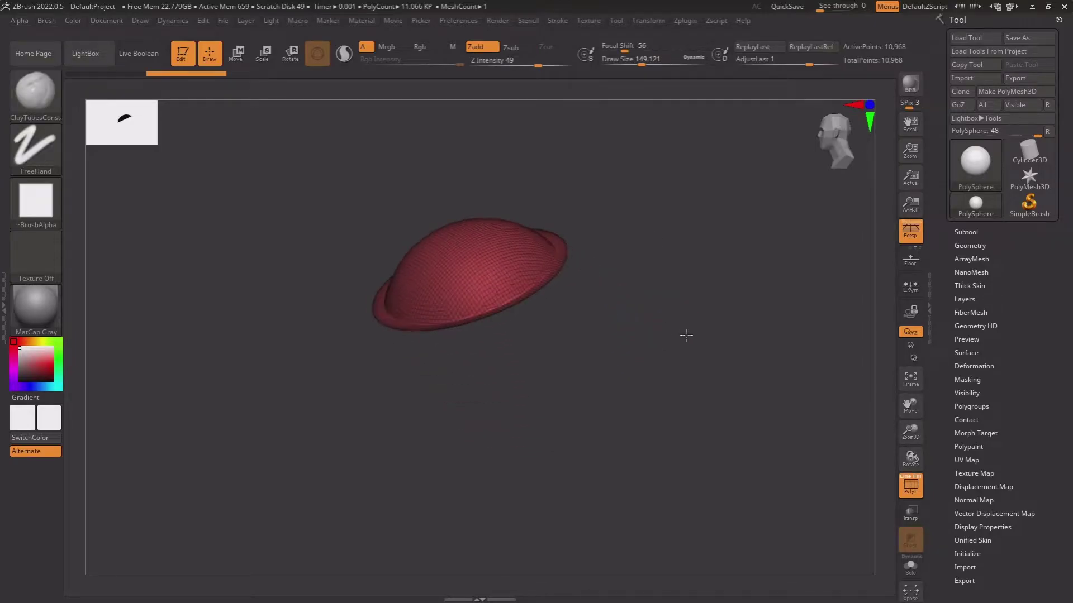
{"action": "key", "text": "ctrl+z"}
Clip the sphere into a dome several more times, undoing each cut
{"action": "mouse_move", "coordinate": [646, 282]}
{"action": "left_mouse_down", "text": "ctrl+shift"}
{"action": "mouse_move", "coordinate": [664, 260]}
{"action": "mouse_move", "coordinate": [668, 175]}
{"action": "mouse_move", "coordinate": [682, 246]}
{"action": "left_mouse_up", "text": "ctrl+shift"}
{"action": "key", "text": "ctrl+z"}
{"action": "left_click_drag", "start_coordinate": [367, 248], "coordinate": [645, 268], "text": "ctrl+shift"}
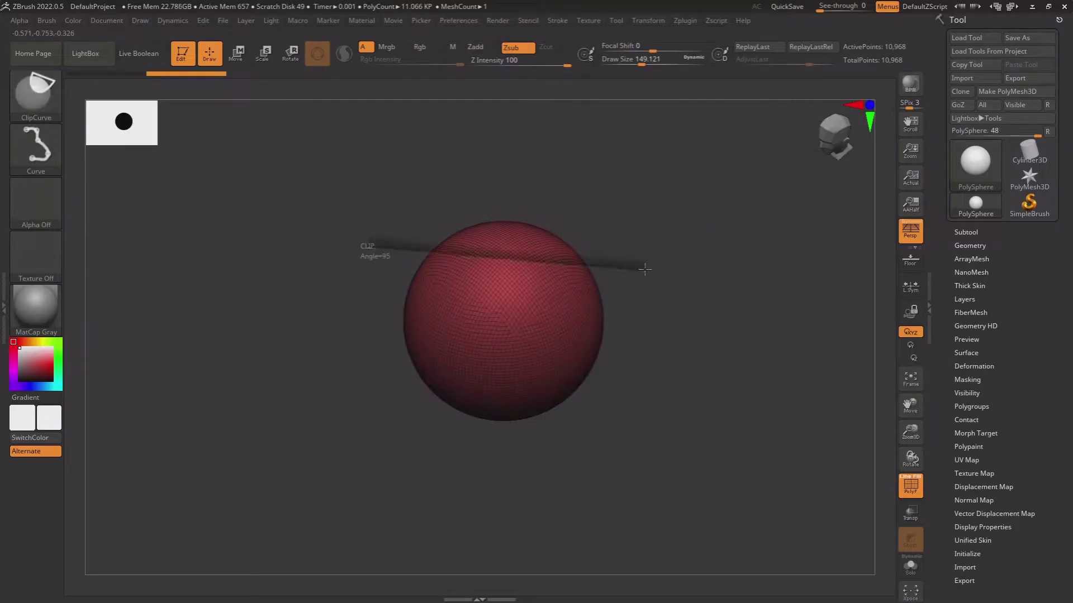
{"action": "key", "text": "ctrl+z"}
{"action": "left_click_drag", "start_coordinate": [361, 245], "coordinate": [689, 266], "text": "ctrl+shift"}
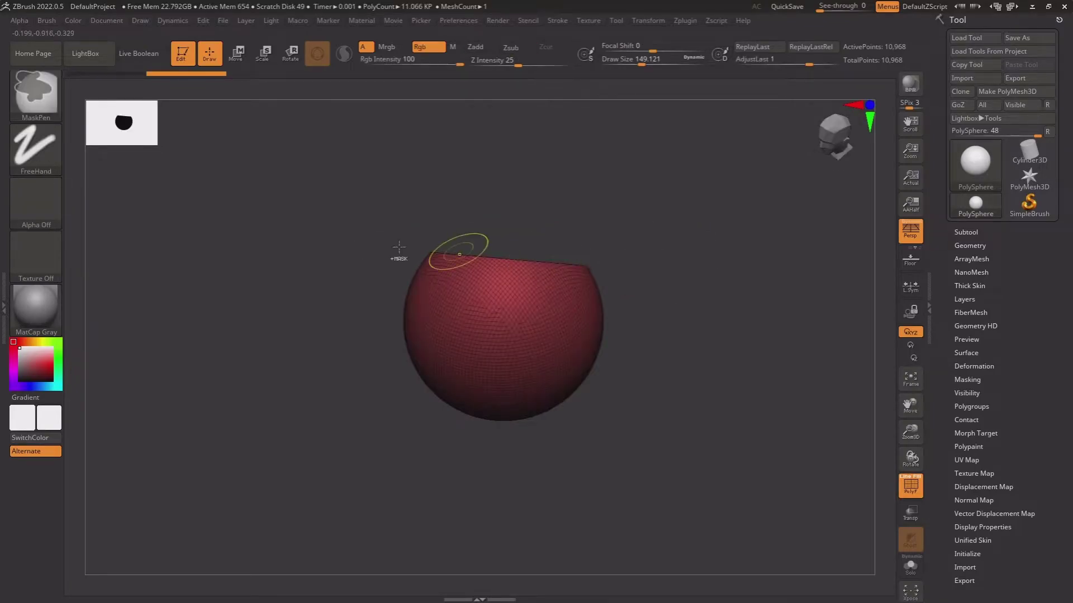
{"action": "key", "text": "ctrl+z"}
Clip away part of the sphere with ClipRect, inspect it, then restore the full sphere
{"action": "left_click", "coordinate": [44, 107]}
{"action": "left_click", "coordinate": [158, 178]}
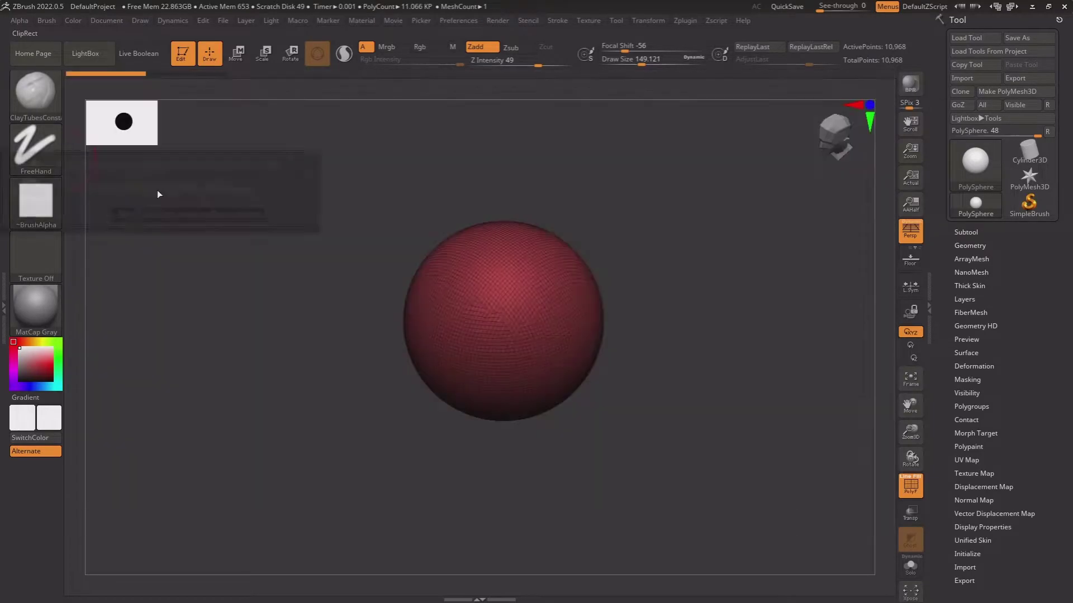
{"action": "left_click", "coordinate": [124, 215]}
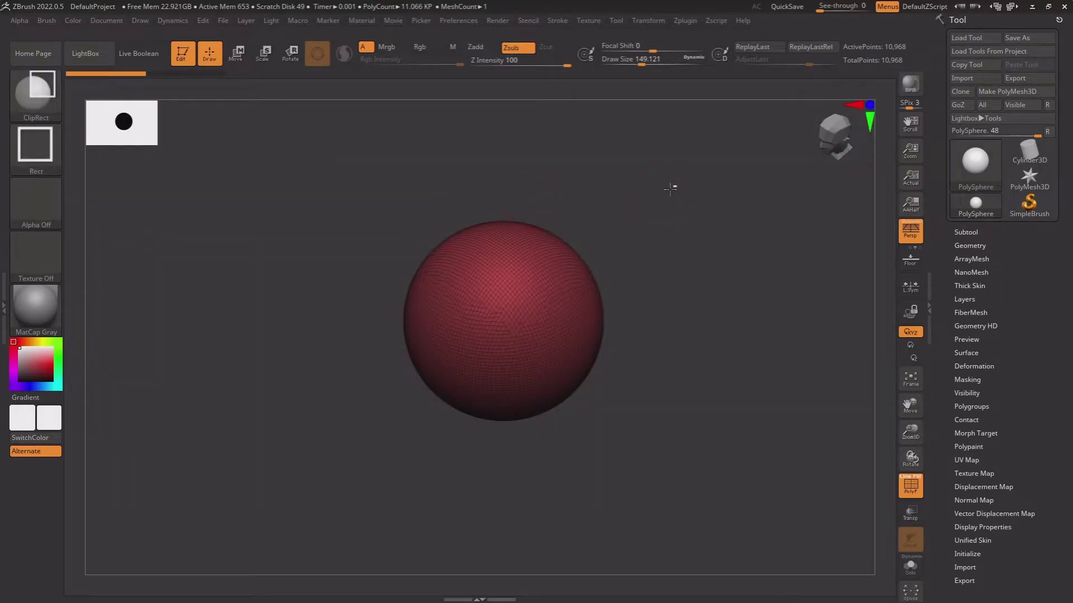
{"action": "left_click_drag", "start_coordinate": [673, 185], "coordinate": [491, 319], "text": "ctrl+shift"}
{"action": "mouse_move", "coordinate": [626, 251]}
{"action": "left_mouse_down"}
{"action": "mouse_move", "coordinate": [714, 242]}
{"action": "mouse_move", "coordinate": [703, 242]}
{"action": "left_mouse_up"}
{"action": "key", "text": "ctrl+z"}
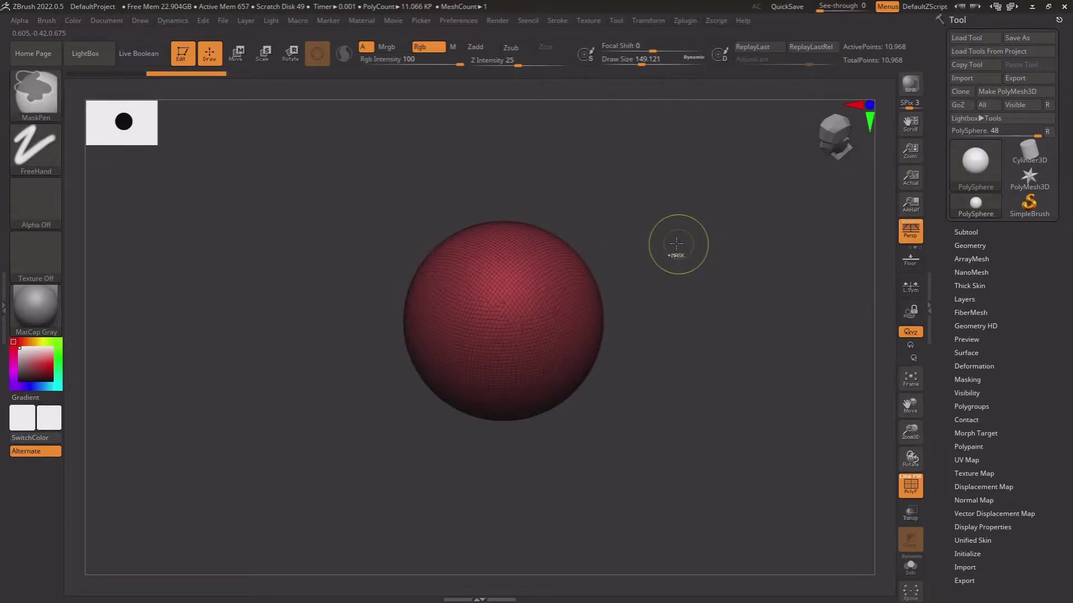
Extrude a box slab from the sphere with a rectangle stroke, then undo it
{"action": "left_click_drag", "start_coordinate": [617, 199], "coordinate": [499, 300], "text": "ctrl+shift"}
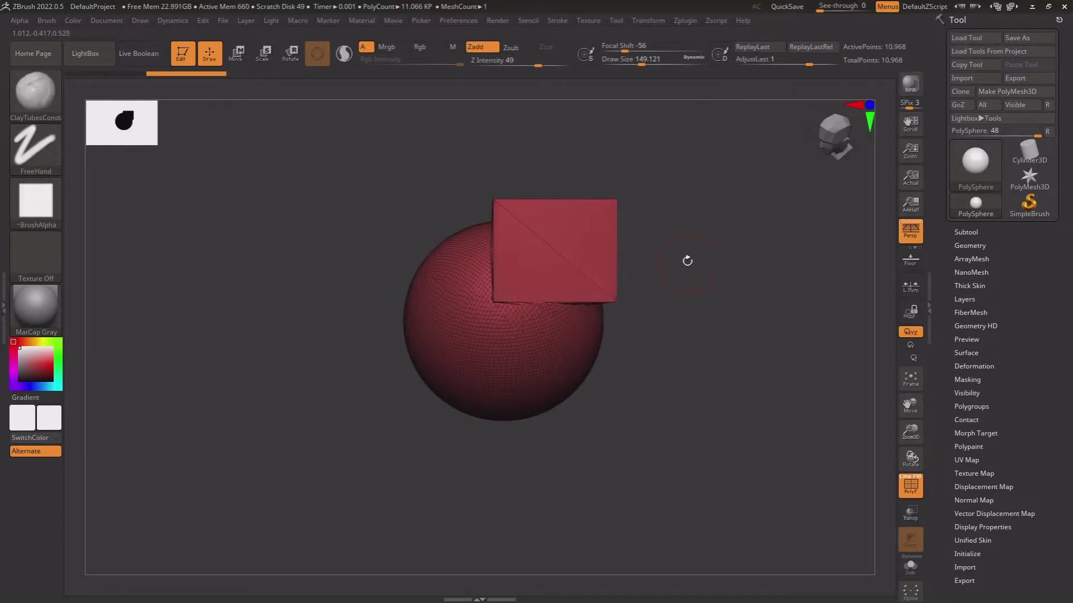
{"action": "mouse_move", "coordinate": [687, 258]}
{"action": "left_mouse_down"}
{"action": "mouse_move", "coordinate": [705, 299]}
{"action": "mouse_move", "coordinate": [514, 240]}
{"action": "left_mouse_up"}
{"action": "key", "text": "ctrl+z"}
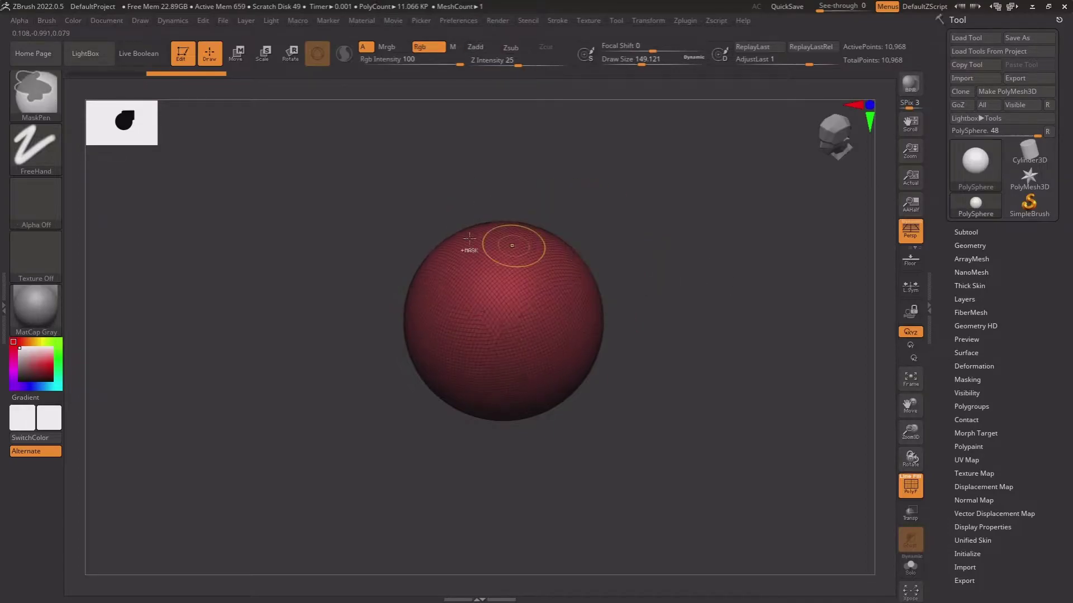
{"action": "left_click", "coordinate": [39, 96]}
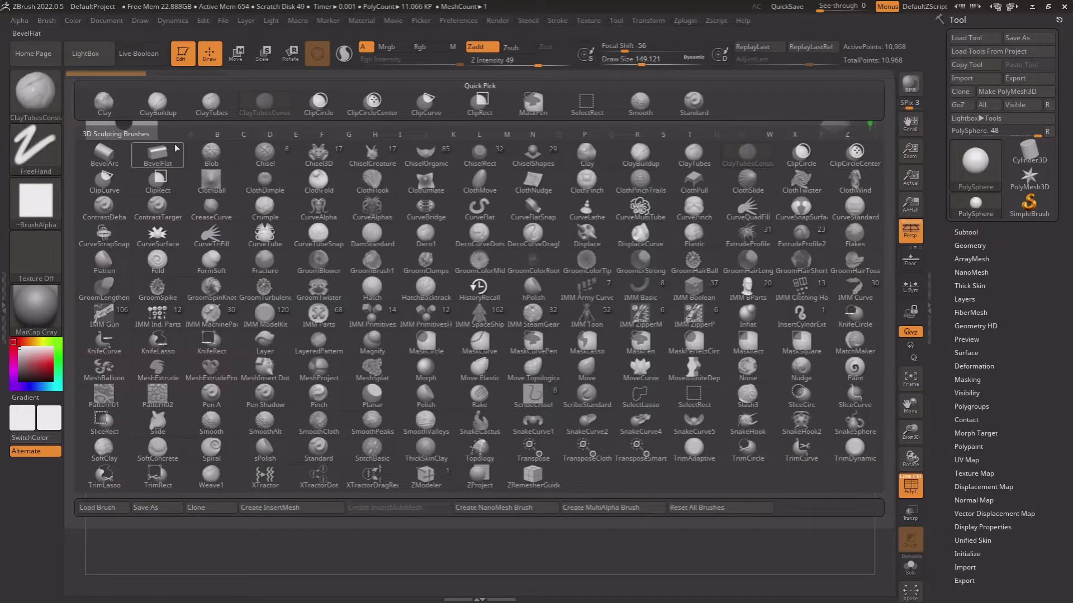
Push a ClothBall bulge into the sphere's right side, then undo it
{"action": "left_click", "coordinate": [210, 189]}
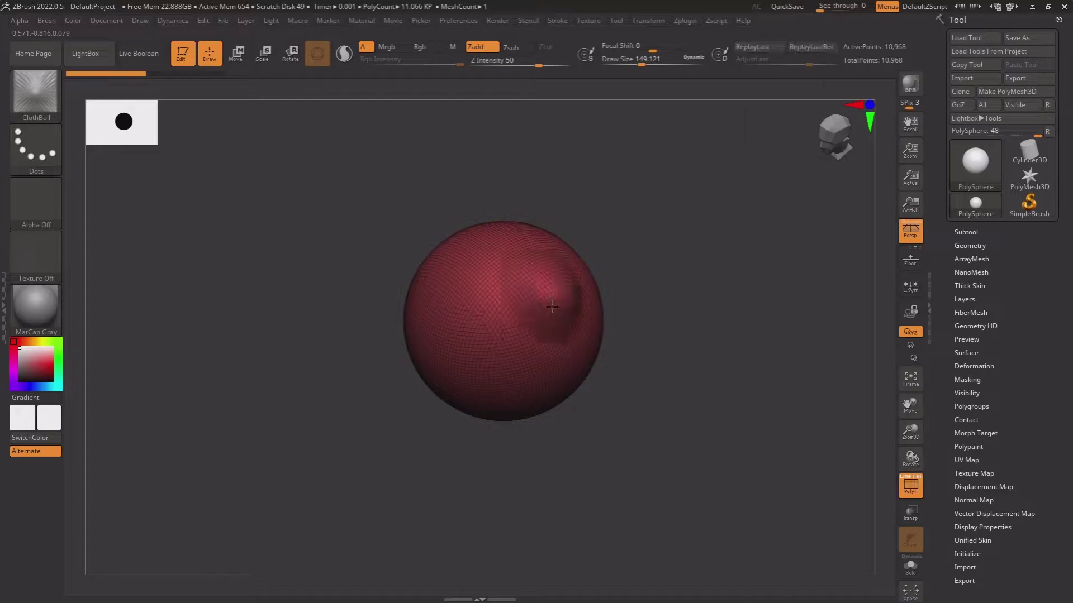
{"action": "left_click_drag", "start_coordinate": [556, 298], "coordinate": [566, 318]}
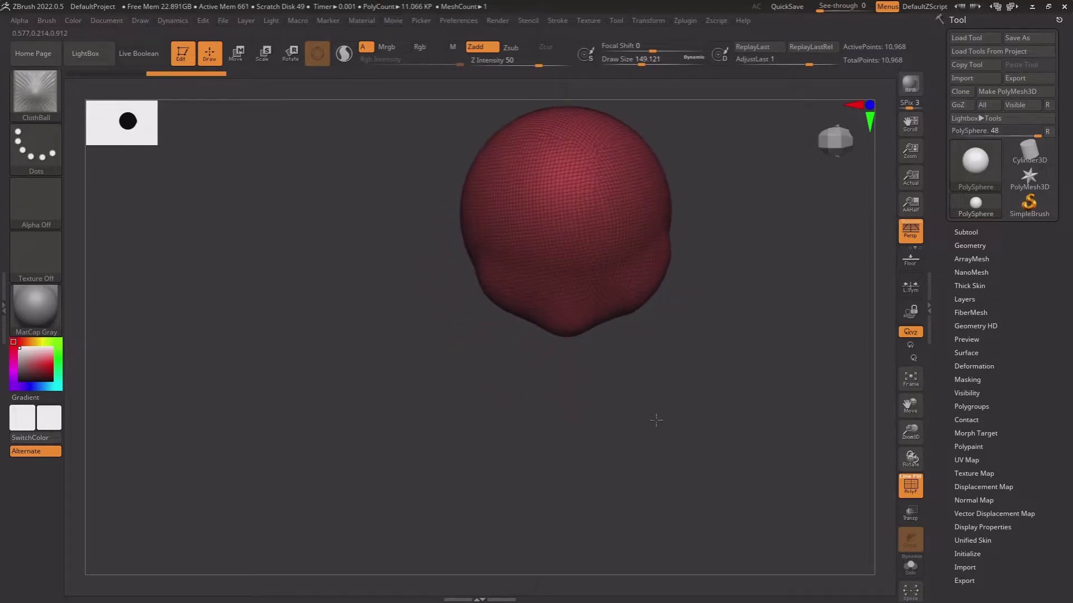
{"action": "key", "text": "ctrl"}
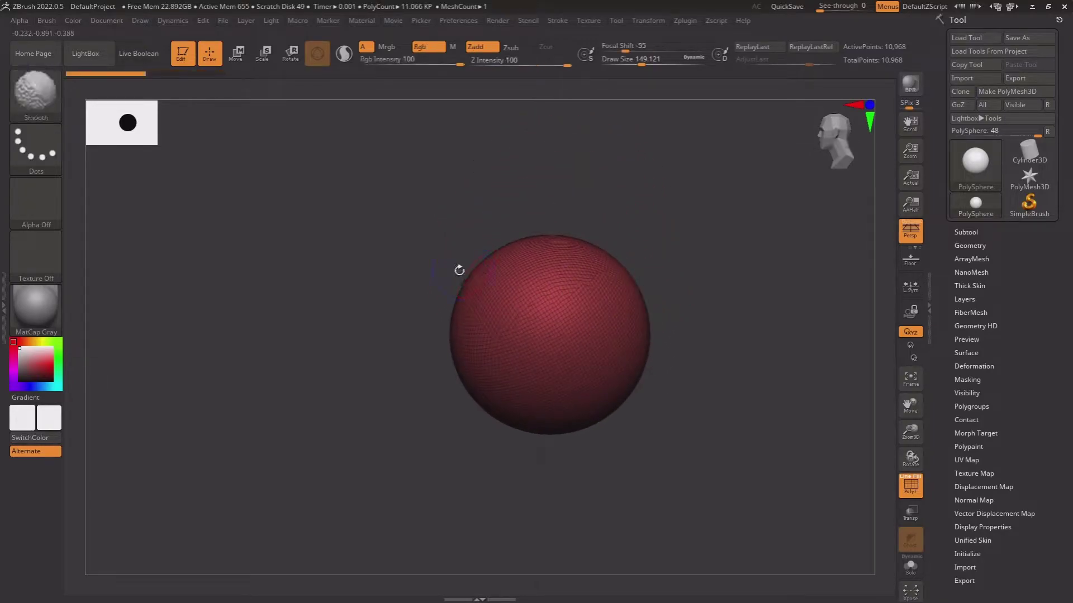
Switch to ClothDimple and press several cloth dimples into the sphere, undoing each
{"action": "key", "text": "b"}
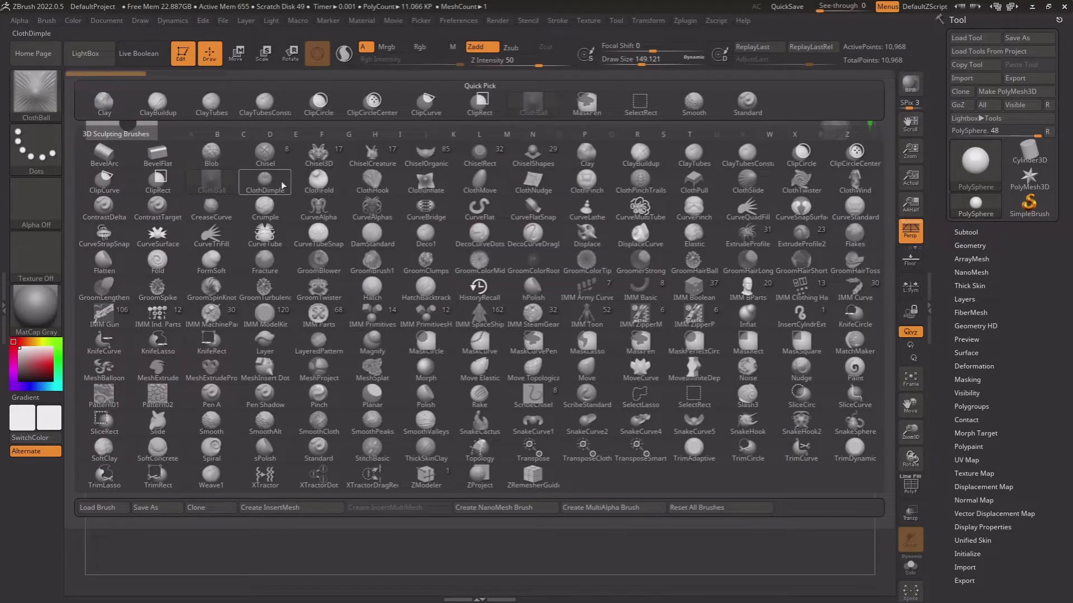
{"action": "left_click", "coordinate": [265, 182]}
{"action": "left_click_drag", "start_coordinate": [577, 280], "coordinate": [557, 326]}
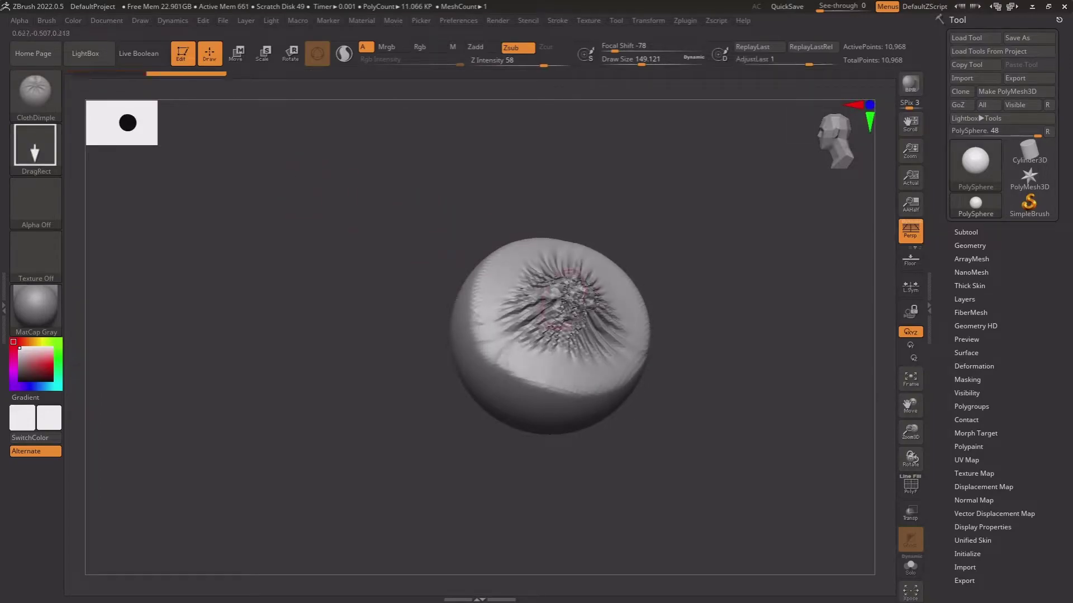
{"action": "key", "text": "ctrl+z"}
{"action": "left_click_drag", "start_coordinate": [541, 270], "coordinate": [520, 325]}
{"action": "key", "text": "ctrl+z"}
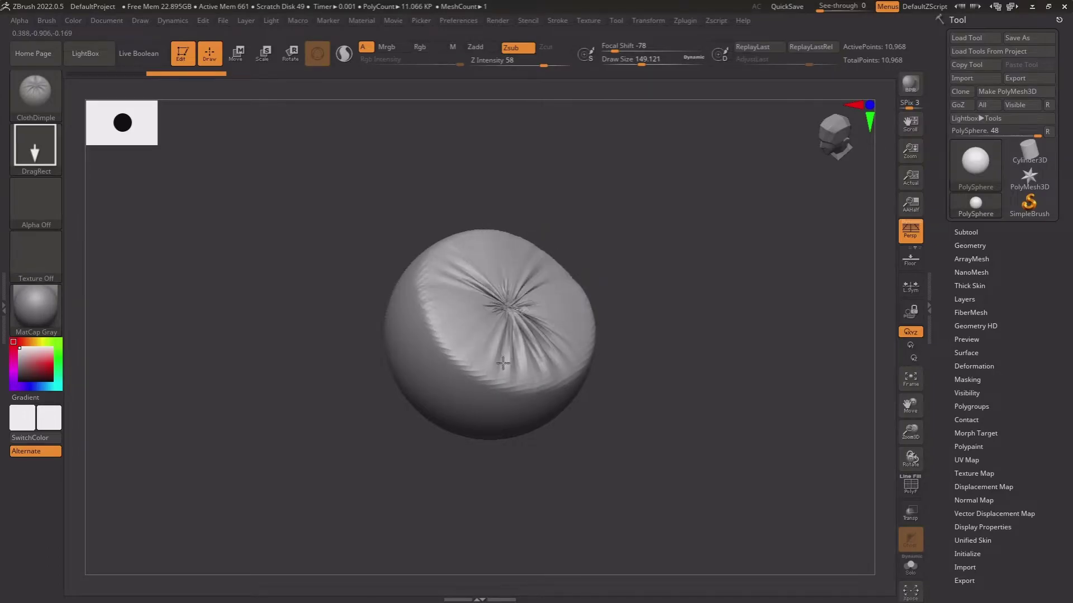
{"action": "left_click_drag", "start_coordinate": [502, 363], "coordinate": [461, 390]}
{"action": "key", "text": "ctrl+z"}
Sculpt long ClothFold folds across the sphere, then undo them
{"action": "key", "text": "b"}
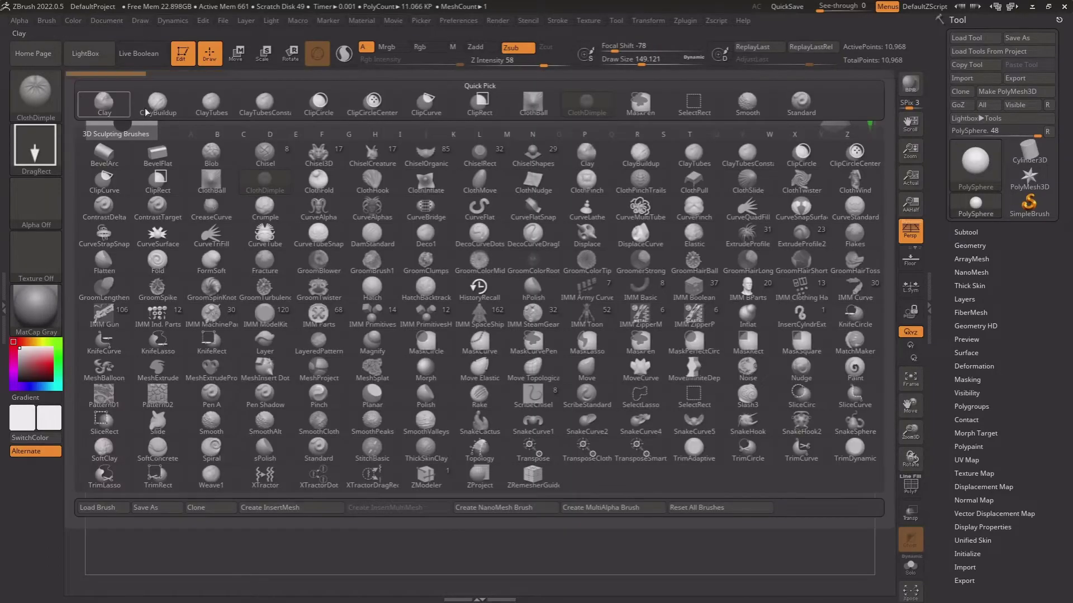
{"action": "left_click", "coordinate": [318, 179]}
{"action": "left_click_drag", "start_coordinate": [534, 292], "coordinate": [420, 318]}
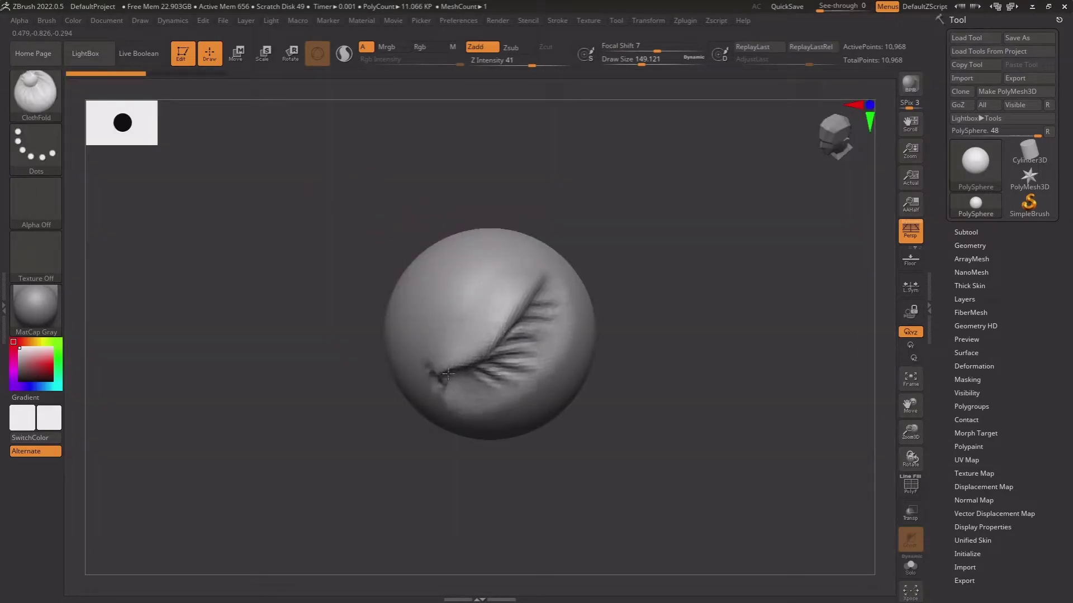
{"action": "left_click_drag", "start_coordinate": [629, 304], "coordinate": [472, 331]}
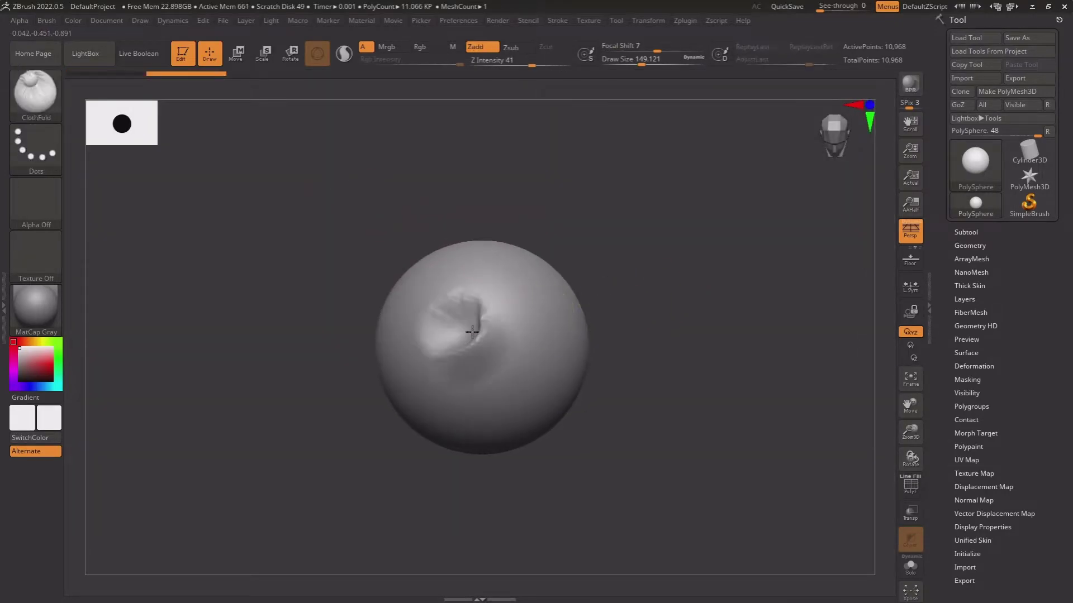
{"action": "left_click_drag", "start_coordinate": [606, 301], "coordinate": [436, 305]}
{"action": "key", "text": "ctrl+z"}
{"action": "key", "text": "ctrl+z"}
Switch to ClothHook, sculpt a curved hooked fold, then undo the fold strokes
{"action": "left_click", "coordinate": [35, 92]}
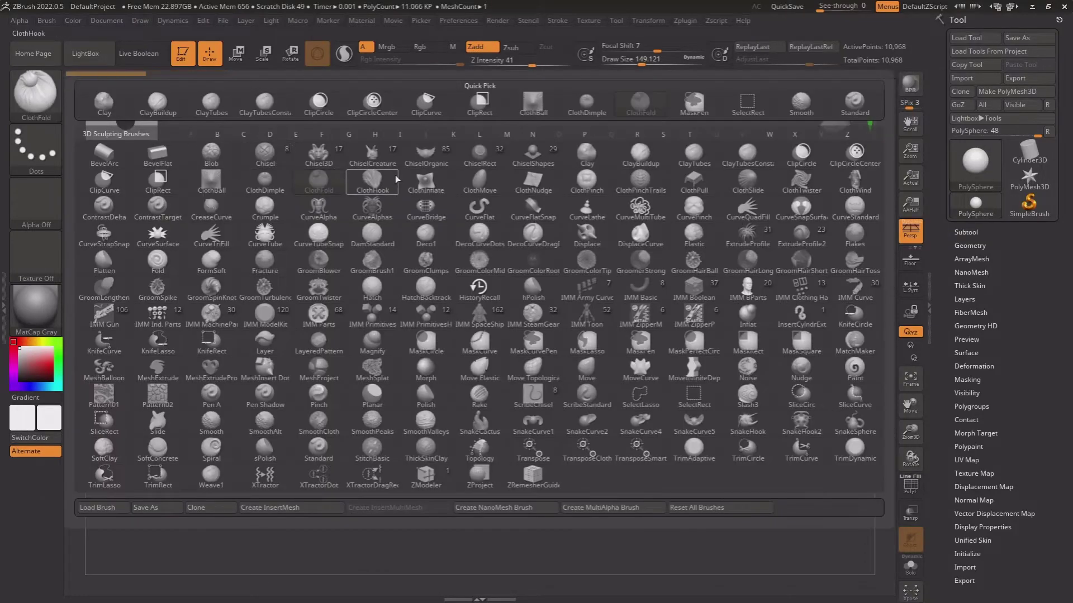
{"action": "left_click", "coordinate": [388, 191]}
{"action": "left_click_drag", "start_coordinate": [529, 305], "coordinate": [588, 343]}
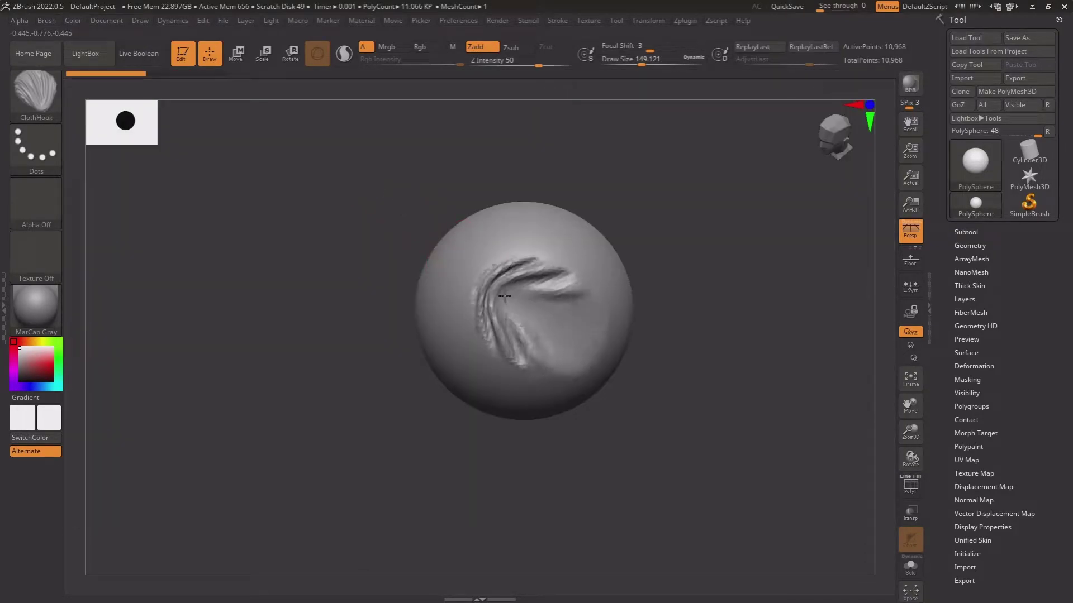
{"action": "left_click_drag", "start_coordinate": [505, 296], "coordinate": [539, 319]}
{"action": "key", "text": "ctrl+z"}
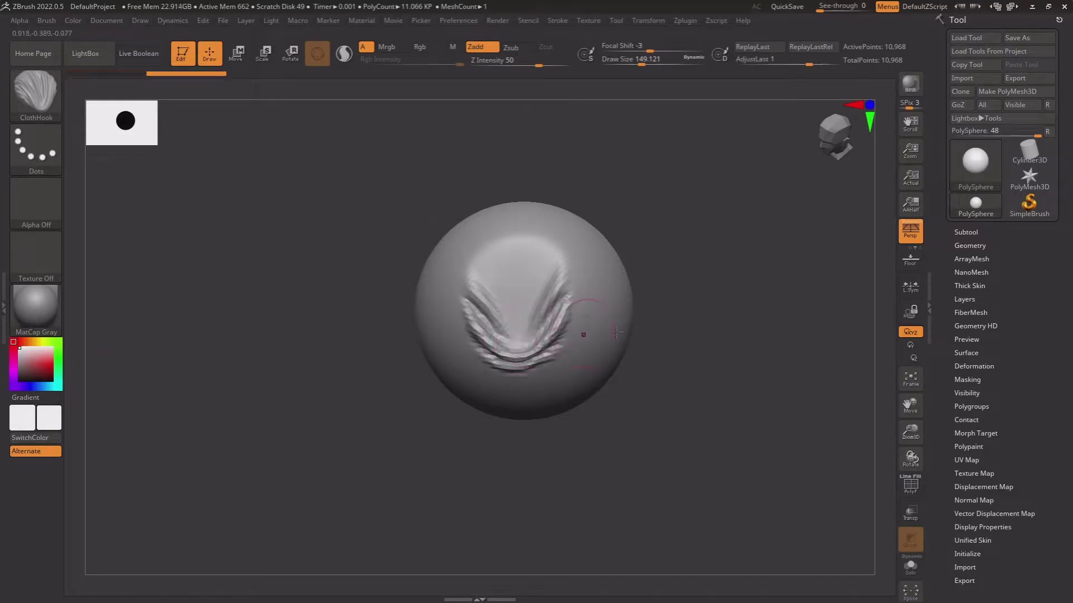
Pull S-shaped and V-shaped ClothHook folds into the sphere, undoing each
{"action": "right_click_drag", "start_coordinate": [616, 332], "coordinate": [658, 332]}
{"action": "left_click_drag", "start_coordinate": [609, 358], "coordinate": [609, 287]}
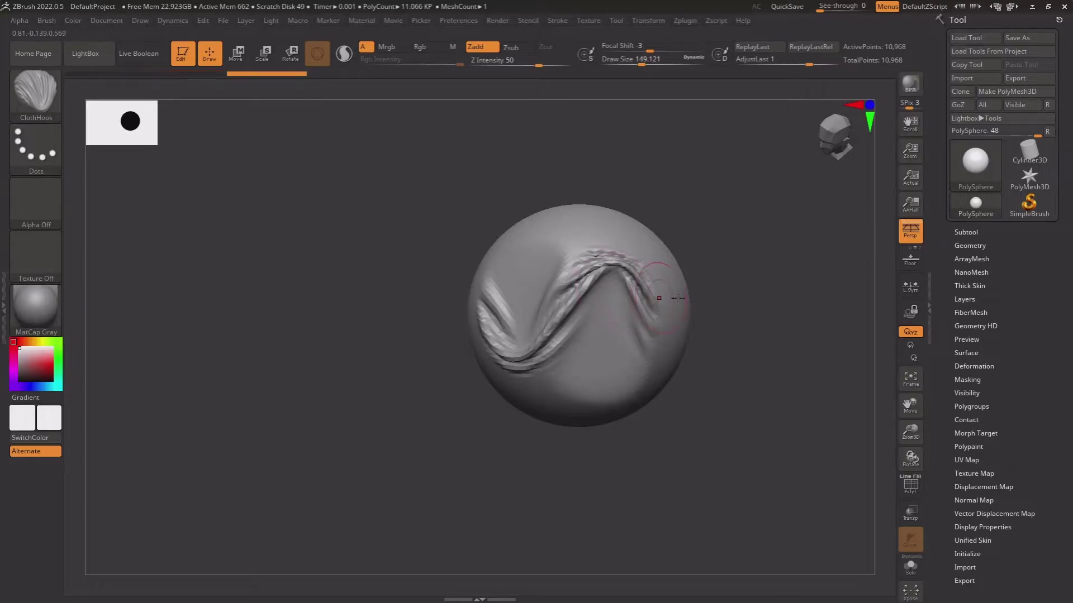
{"action": "right_click_drag", "start_coordinate": [678, 298], "coordinate": [725, 300]}
{"action": "key", "text": "ctrl+z"}
{"action": "left_click_drag", "start_coordinate": [575, 271], "coordinate": [587, 312]}
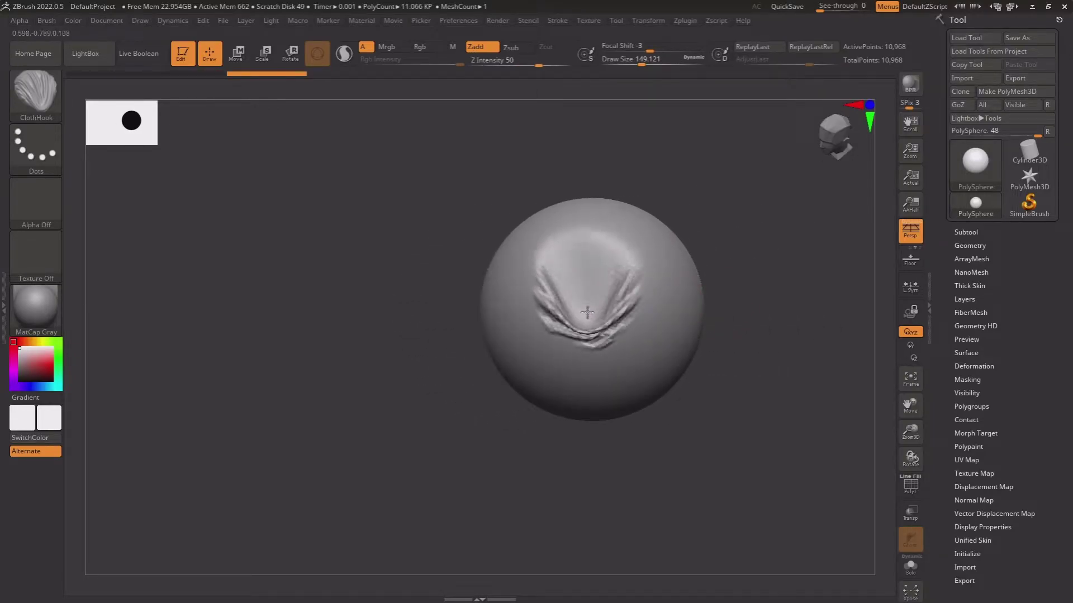
{"action": "key", "text": "ctrl+z"}
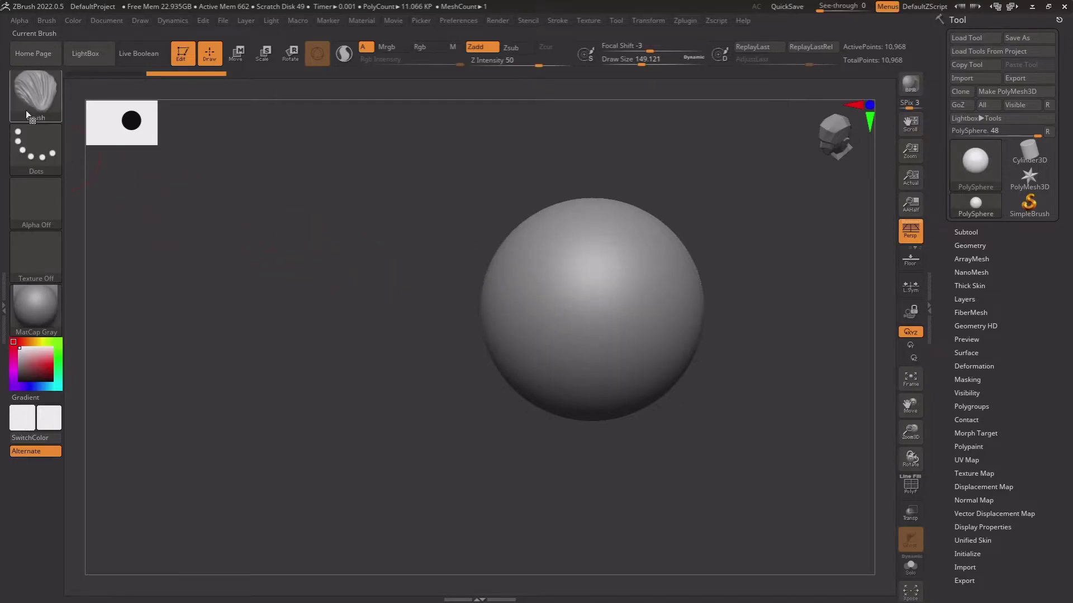
Inflate ClothInflate bulges on the sphere, then undo them
{"action": "left_click", "coordinate": [26, 109]}
{"action": "left_click", "coordinate": [424, 213]}
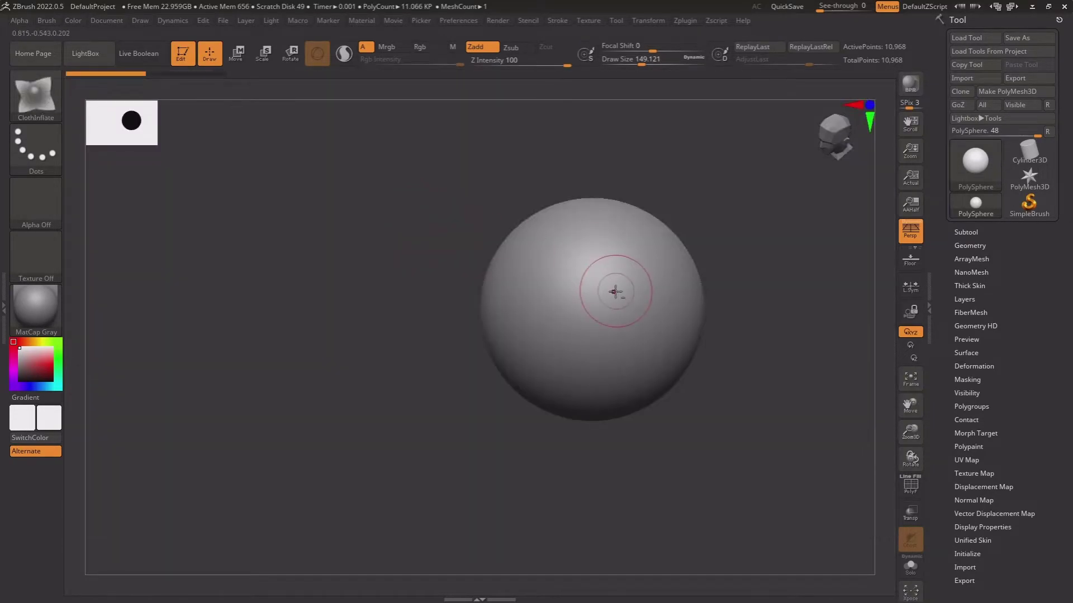
{"action": "left_click_drag", "start_coordinate": [615, 291], "coordinate": [605, 291]}
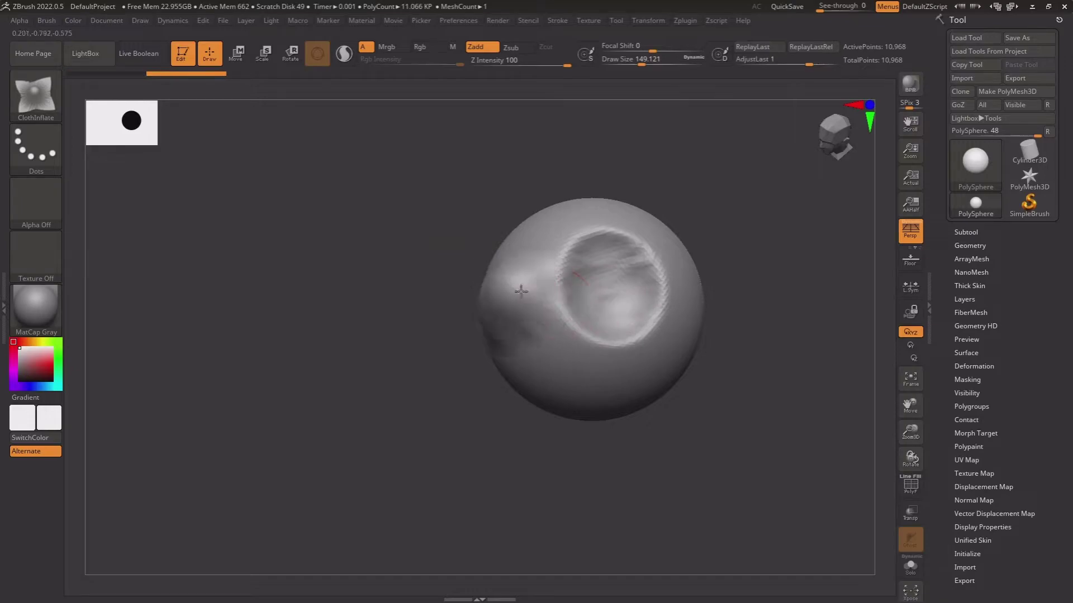
{"action": "left_click_drag", "start_coordinate": [581, 292], "coordinate": [729, 296]}
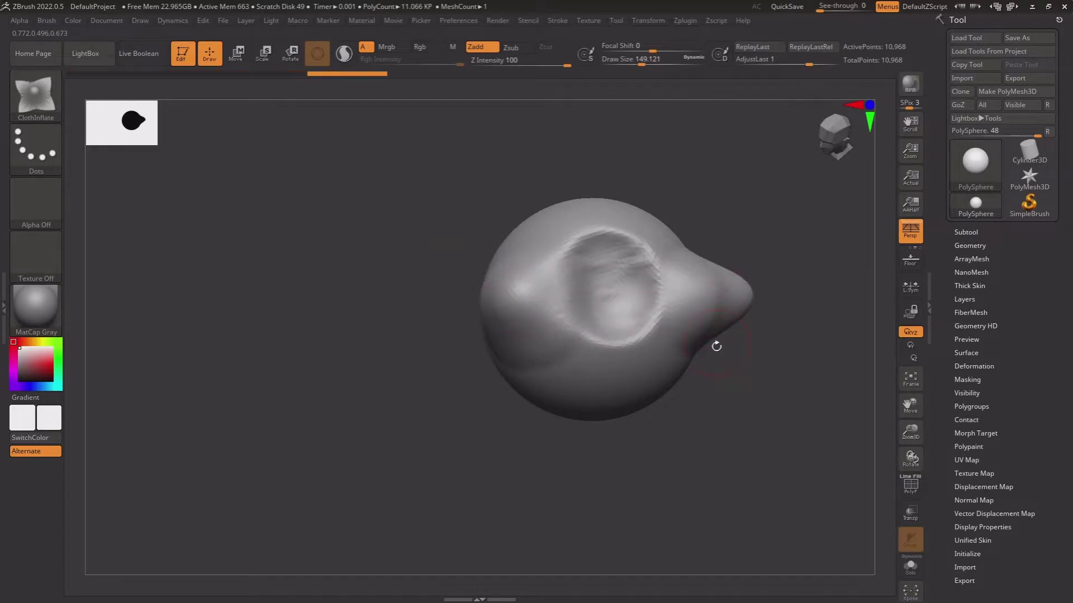
{"action": "key", "text": "ctrl+z"}
Switch to ClothMove, drag cloth folds and a spike, then undo the spike and crease
{"action": "left_click", "coordinate": [56, 109]}
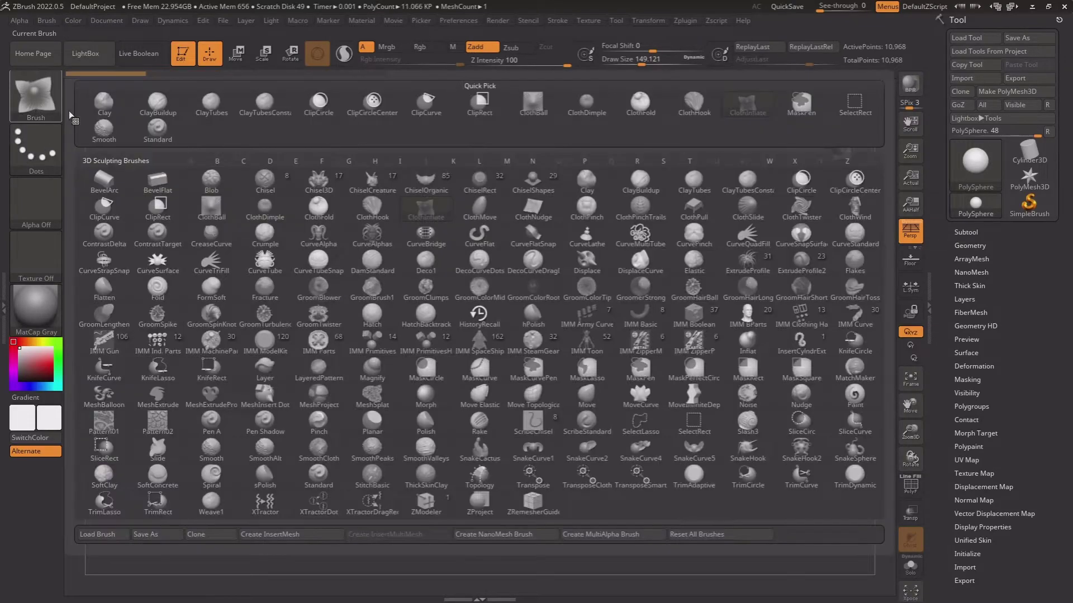
{"action": "left_click", "coordinate": [492, 222]}
{"action": "left_click_drag", "start_coordinate": [651, 281], "coordinate": [573, 229]}
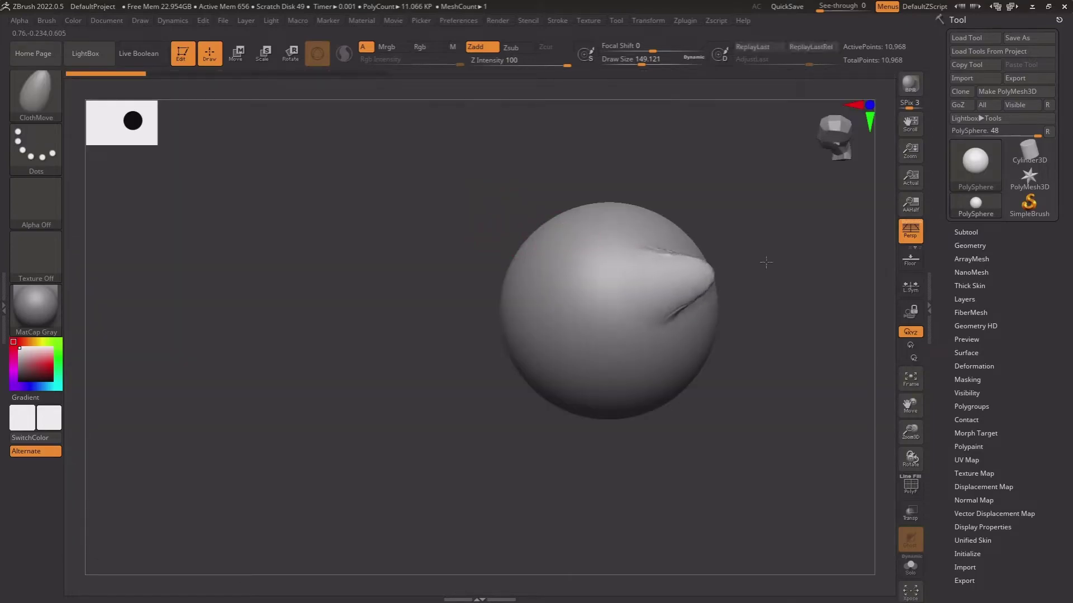
{"action": "left_click_drag", "start_coordinate": [548, 278], "coordinate": [678, 243]}
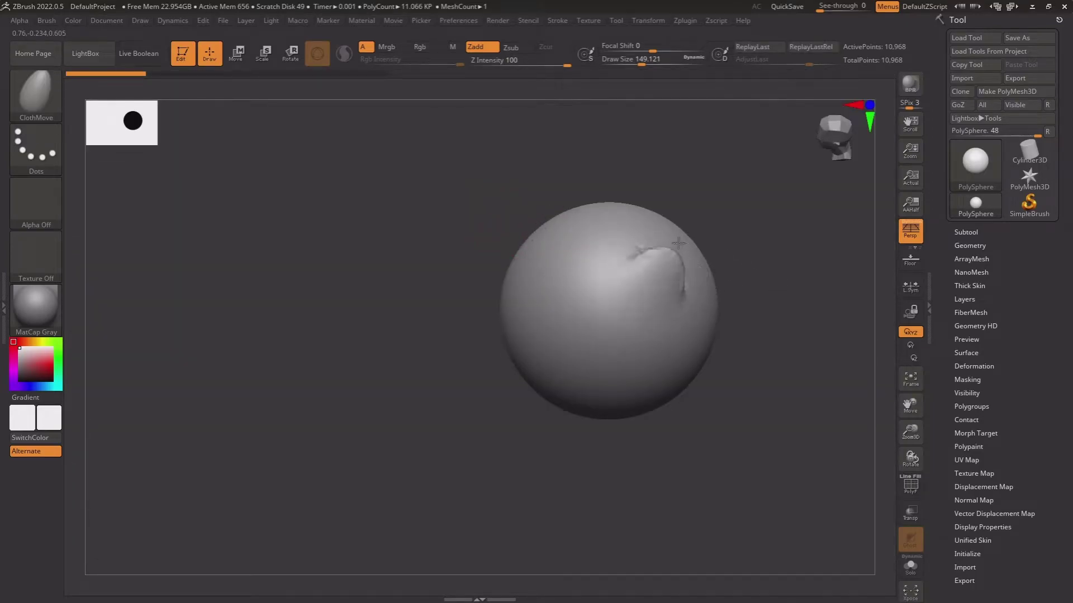
{"action": "left_click", "coordinate": [553, 190]}
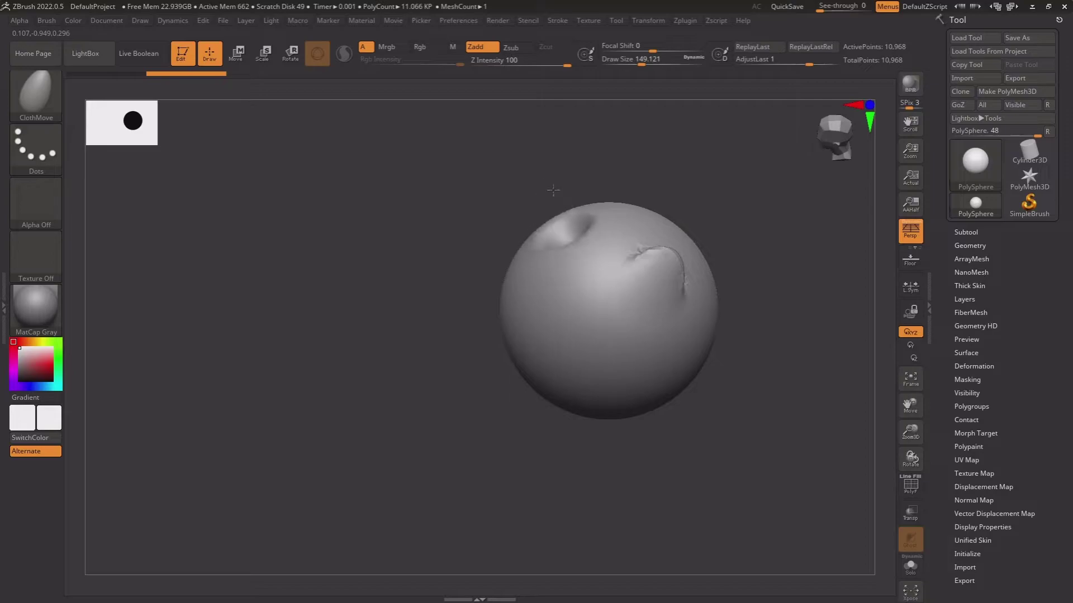
{"action": "left_click_drag", "start_coordinate": [584, 232], "coordinate": [568, 188]}
{"action": "key", "text": "ctrl+z"}
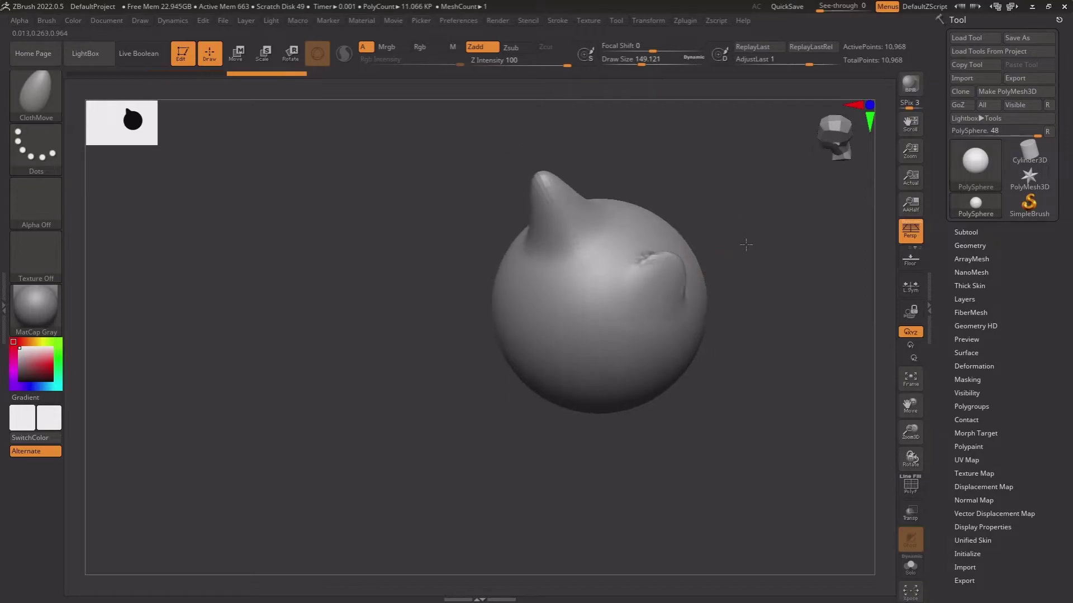
{"action": "key", "text": "ctrl+z"}
{"action": "key", "text": "ctrl+z"}
{"action": "key", "text": "ctrl+z"}
Nudge cloth wrinkles across the sphere's lower middle with ClothNudge
{"action": "key", "text": "b"}
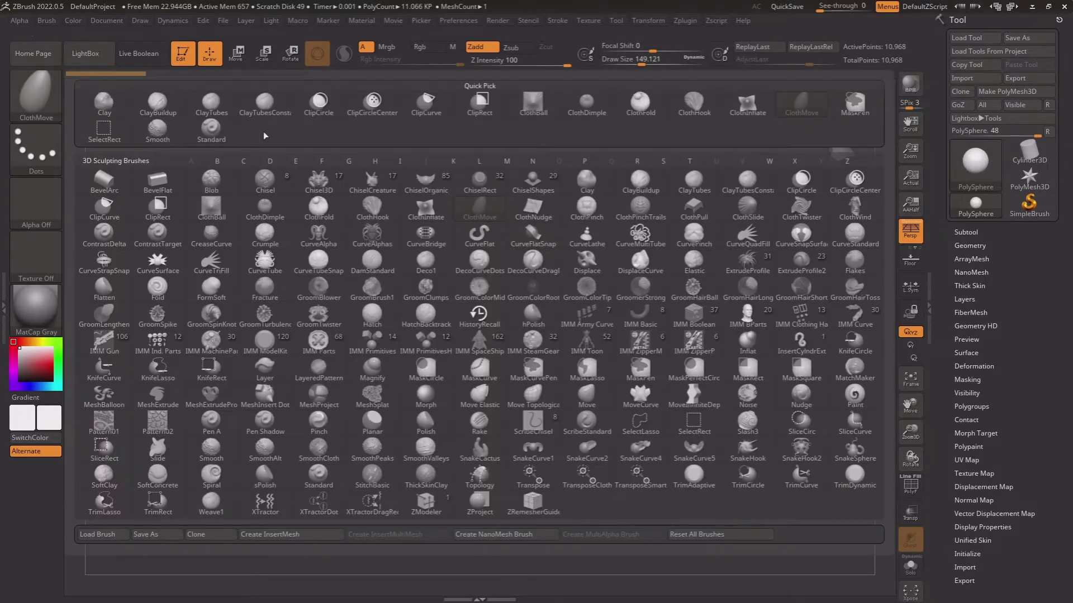
{"action": "left_click", "coordinate": [537, 206]}
{"action": "left_click_drag", "start_coordinate": [664, 276], "coordinate": [592, 302]}
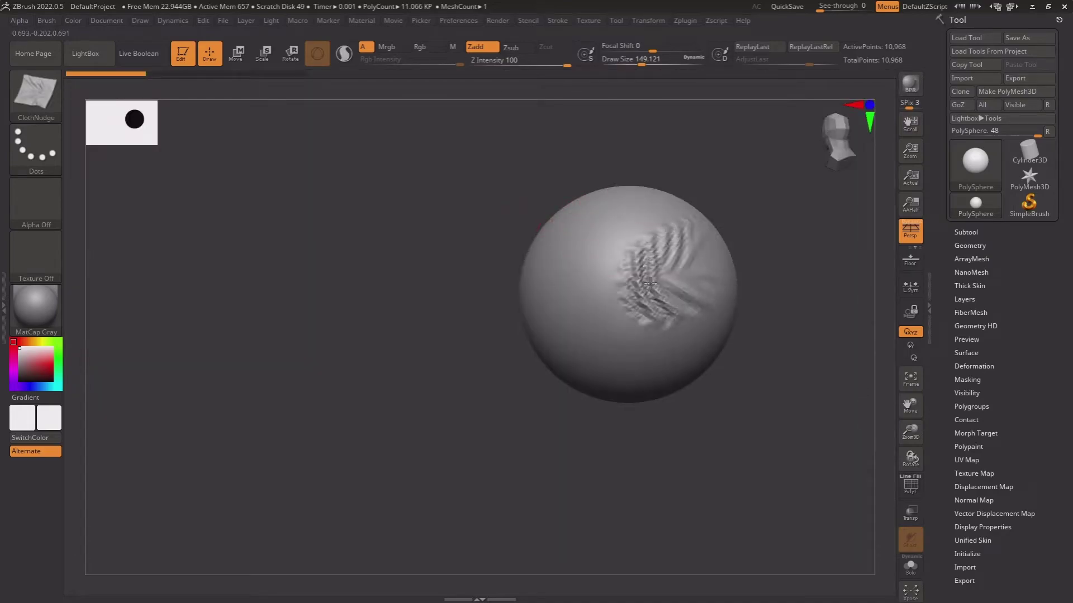
{"action": "mouse_move", "coordinate": [779, 332]}
{"action": "left_mouse_down"}
{"action": "mouse_move", "coordinate": [728, 340]}
{"action": "mouse_move", "coordinate": [671, 313]}
{"action": "left_mouse_up"}
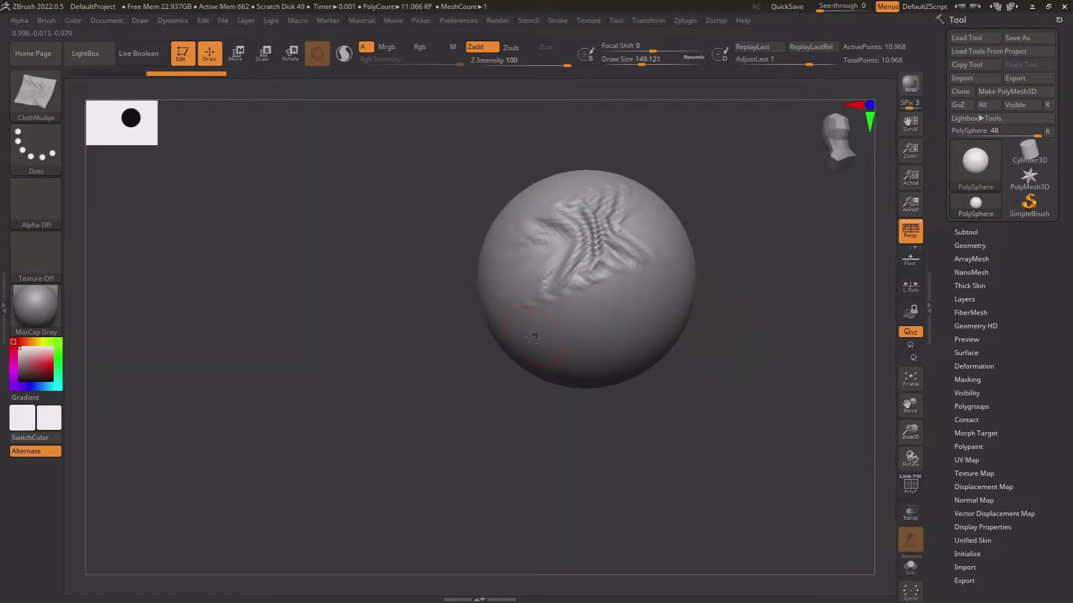
{"action": "left_click_drag", "start_coordinate": [659, 263], "coordinate": [559, 341]}
{"action": "left_click_drag", "start_coordinate": [665, 263], "coordinate": [585, 313]}
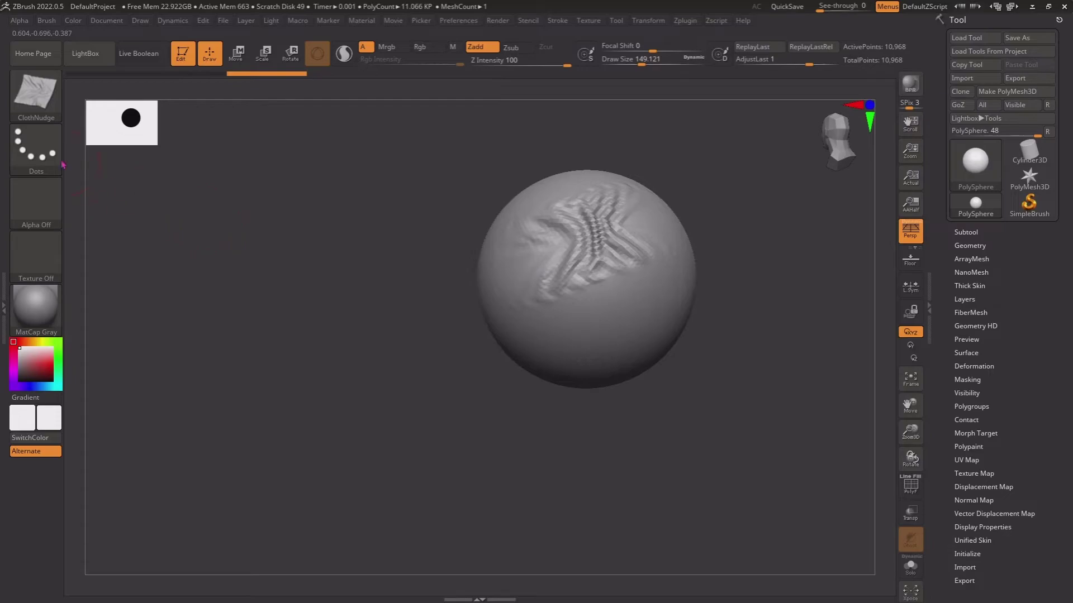
Switch to ClothPinch, pinch a dent with surrounding folds, and orbit to inspect
{"action": "left_click", "coordinate": [36, 92]}
{"action": "left_click", "coordinate": [587, 215]}
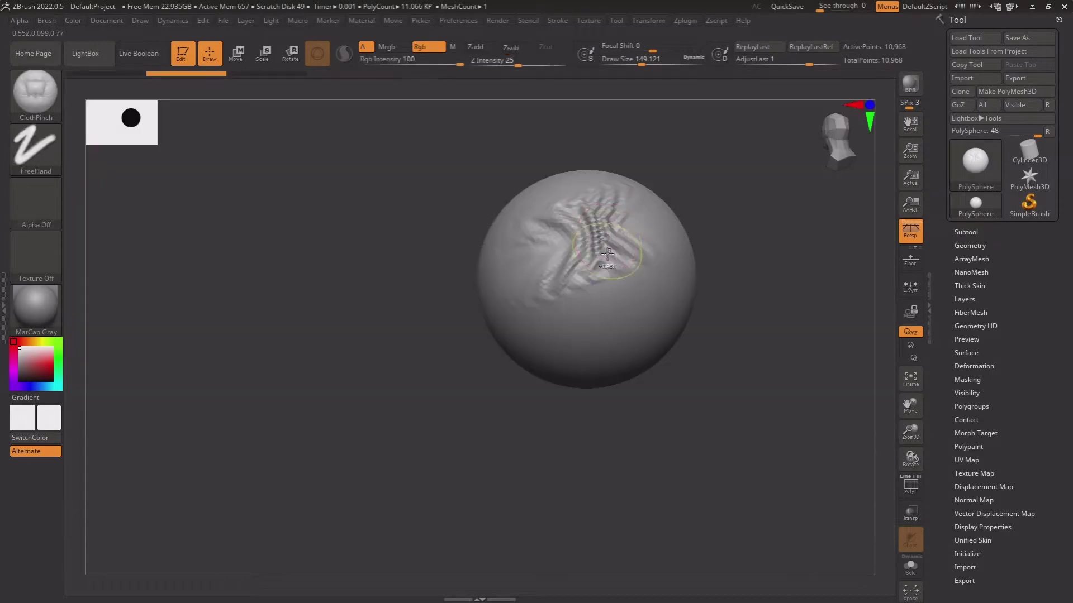
{"action": "left_click_drag", "start_coordinate": [581, 260], "coordinate": [617, 267]}
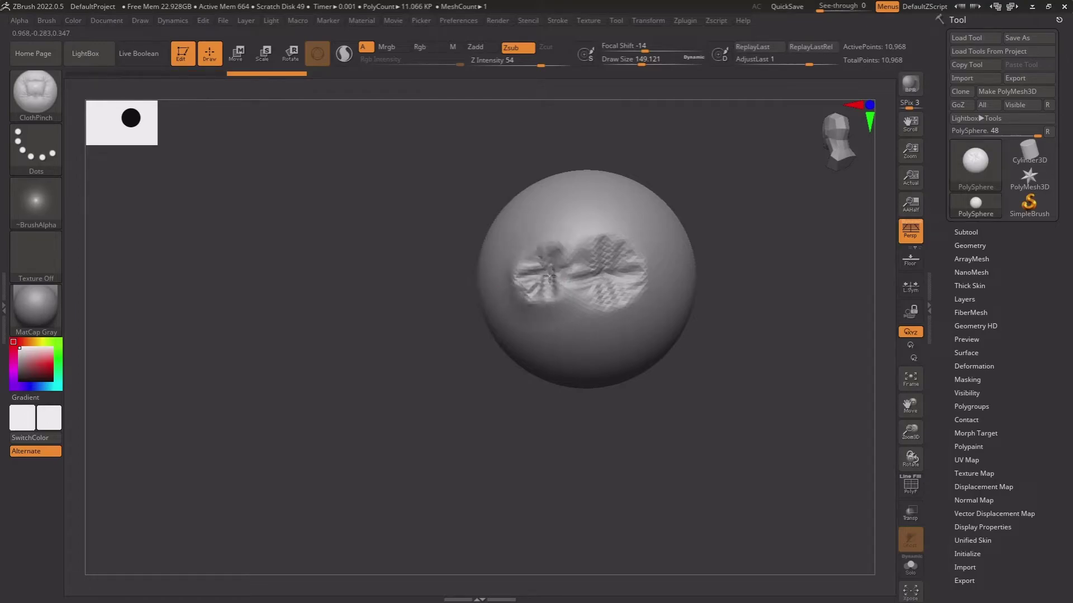
{"action": "left_click_drag", "start_coordinate": [581, 275], "coordinate": [556, 241]}
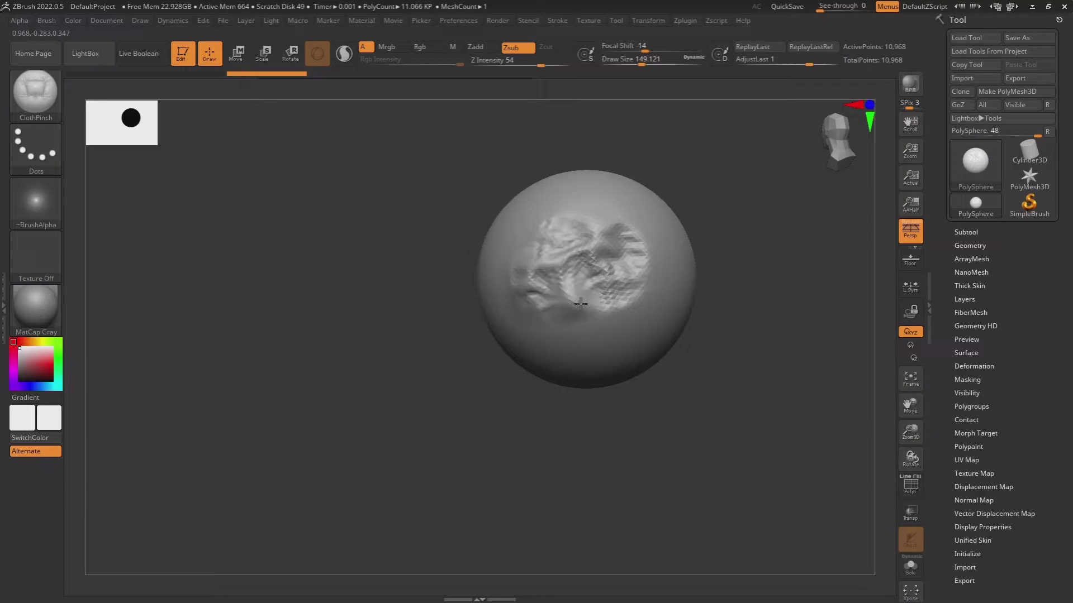
{"action": "left_click_drag", "start_coordinate": [581, 304], "coordinate": [595, 287]}
{"action": "left_click_drag", "start_coordinate": [733, 318], "coordinate": [499, 294]}
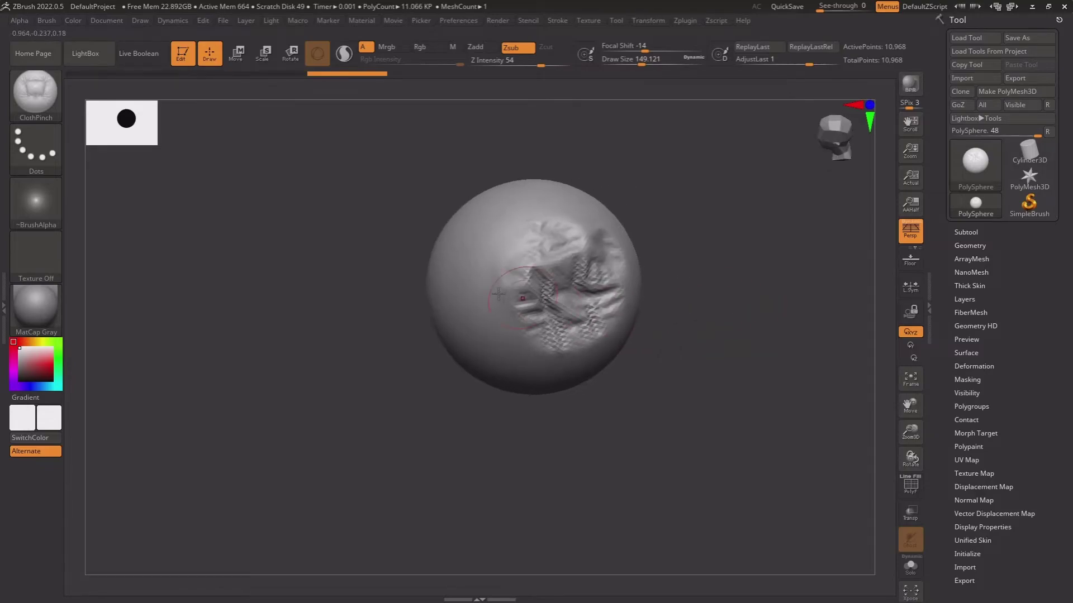
{"action": "left_click_drag", "start_coordinate": [728, 297], "coordinate": [425, 240]}
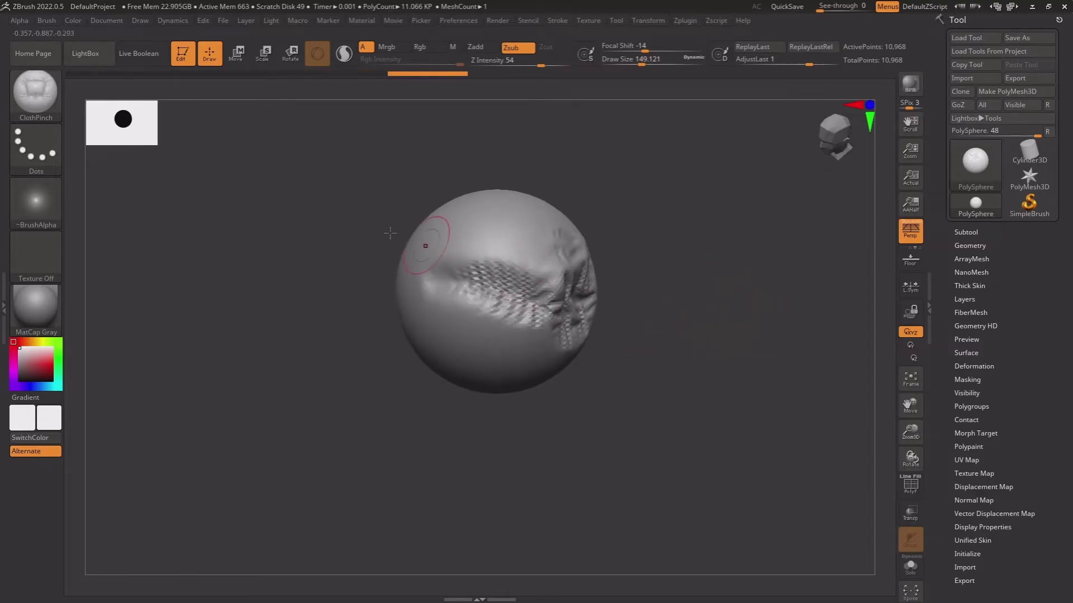
{"action": "left_click", "coordinate": [46, 99]}
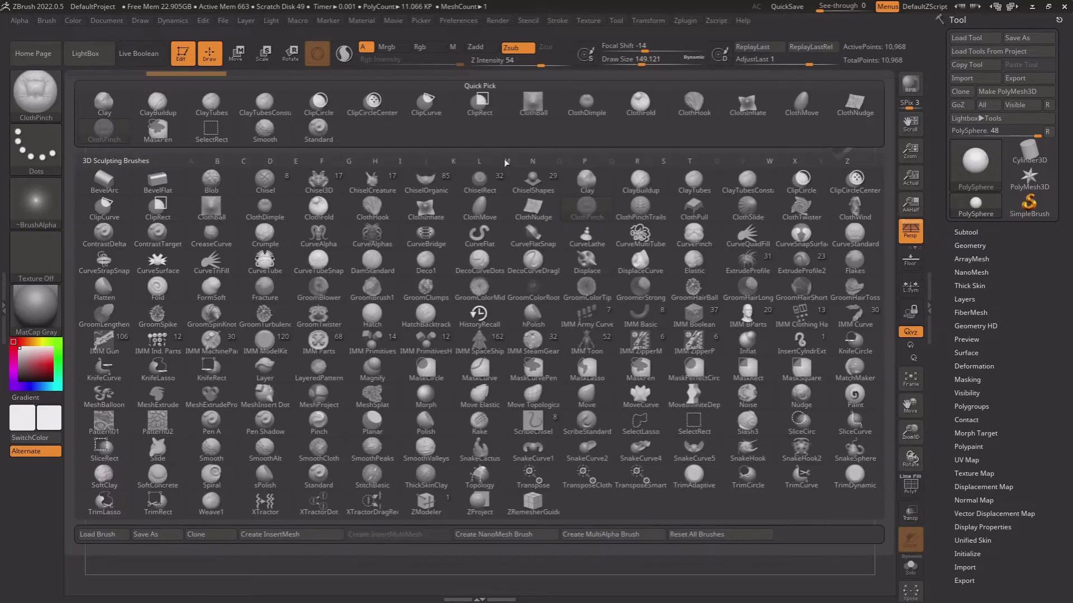
Pull ClothPinchTrails folds up and down the sphere, inspect them, then undo
{"action": "left_click", "coordinate": [639, 212]}
{"action": "left_click_drag", "start_coordinate": [536, 215], "coordinate": [588, 360]}
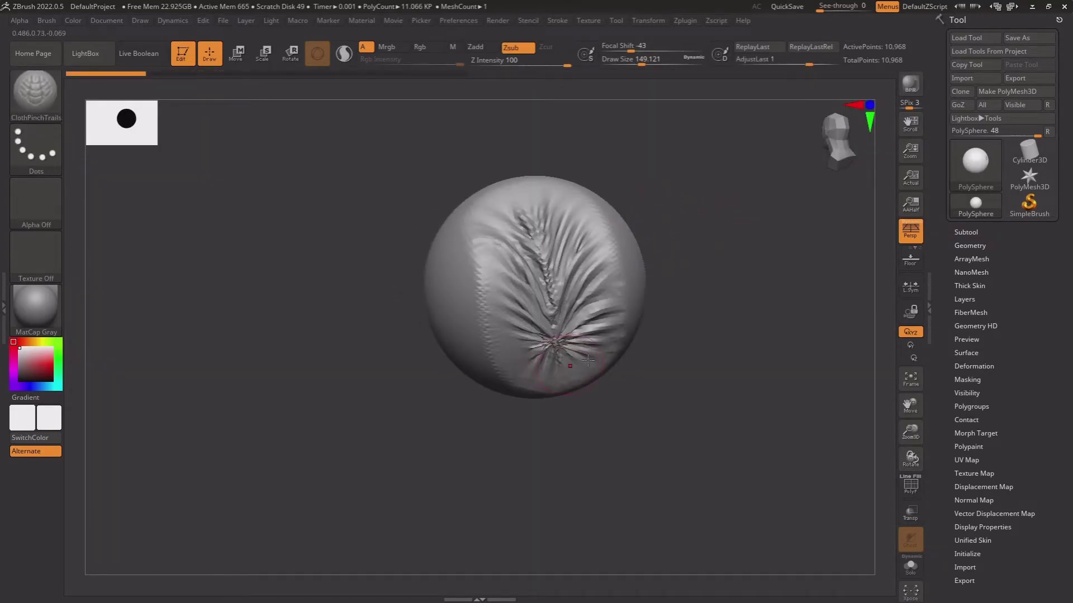
{"action": "left_click_drag", "start_coordinate": [648, 335], "coordinate": [706, 307]}
{"action": "left_click_drag", "start_coordinate": [450, 388], "coordinate": [428, 234]}
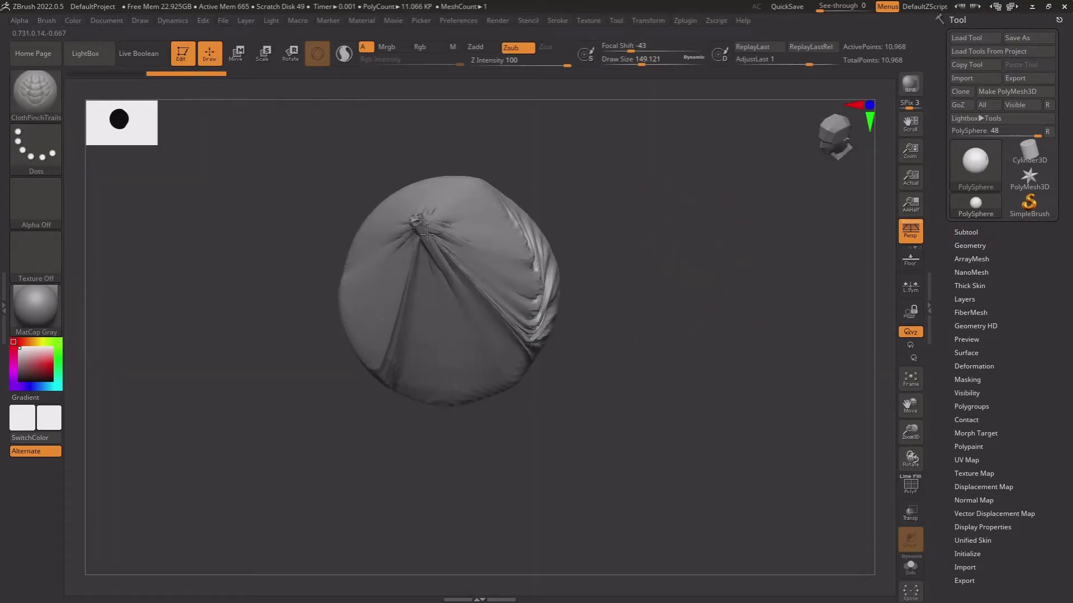
{"action": "mouse_move", "coordinate": [665, 259]}
{"action": "left_mouse_down"}
{"action": "mouse_move", "coordinate": [606, 233]}
{"action": "mouse_move", "coordinate": [548, 240]}
{"action": "left_mouse_up"}
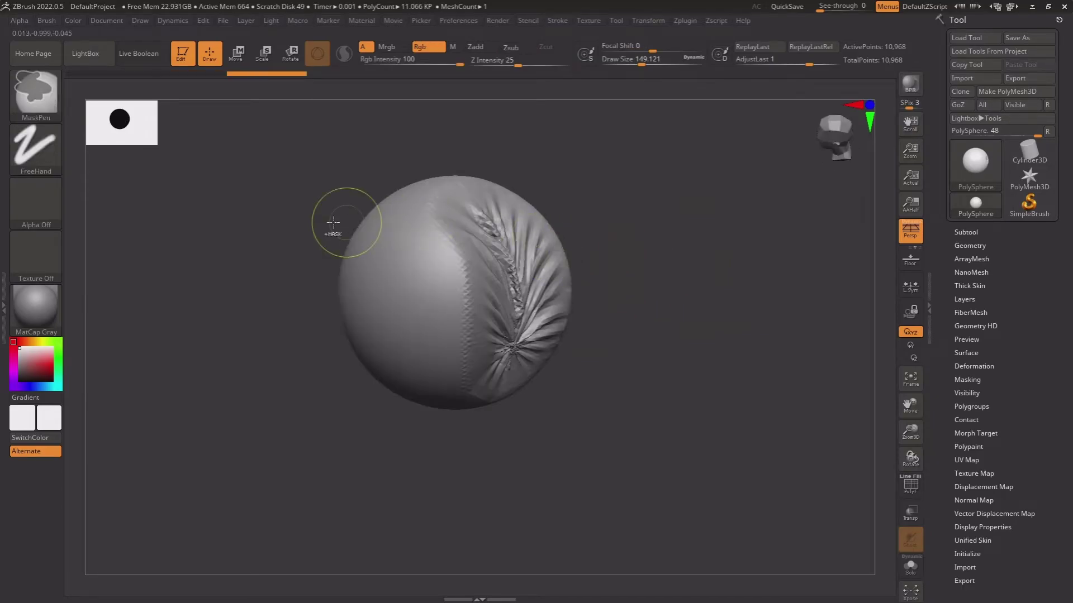
{"action": "key", "text": "ctrl+z"}
{"action": "key", "text": "ctrl+z"}
{"action": "key", "text": "ctrl+z"}
Switch to ClothPull and pull chevron-shaped converging wrinkles across the sphere
{"action": "key", "text": "b"}
{"action": "left_click", "coordinate": [685, 211]}
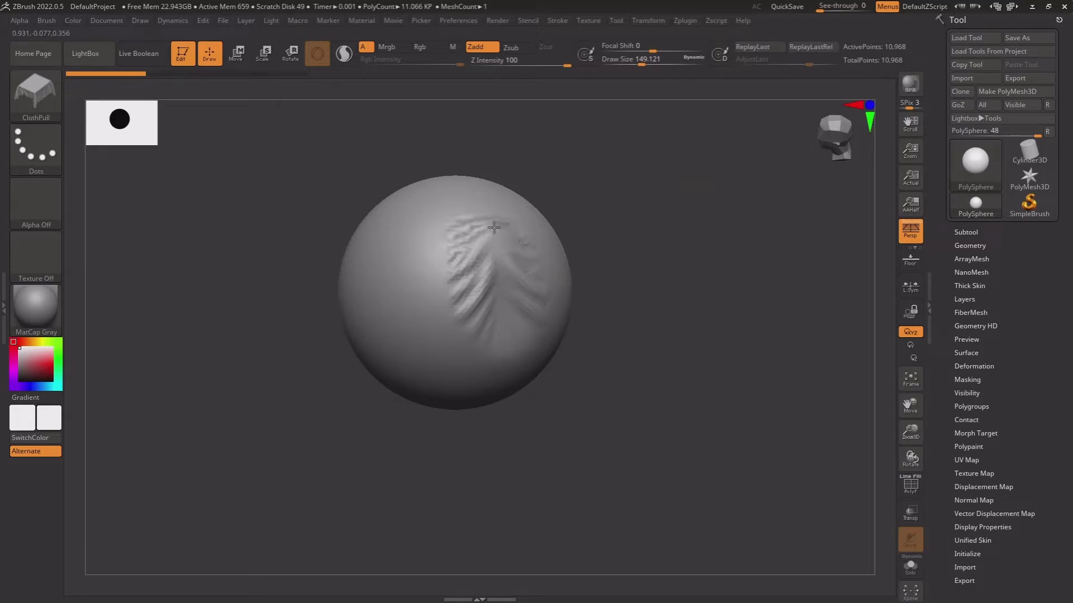
{"action": "left_click_drag", "start_coordinate": [494, 227], "coordinate": [488, 176]}
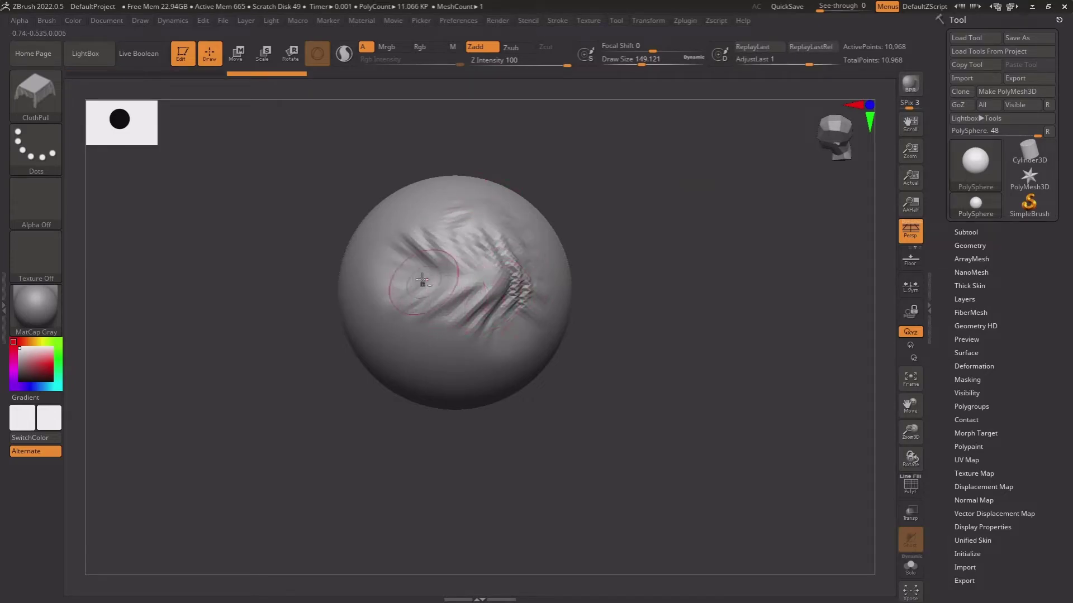
{"action": "mouse_move", "coordinate": [406, 268]}
{"action": "left_mouse_down"}
{"action": "mouse_move", "coordinate": [542, 288]}
{"action": "mouse_move", "coordinate": [453, 305]}
{"action": "left_mouse_up"}
{"action": "left_click_drag", "start_coordinate": [380, 330], "coordinate": [473, 336]}
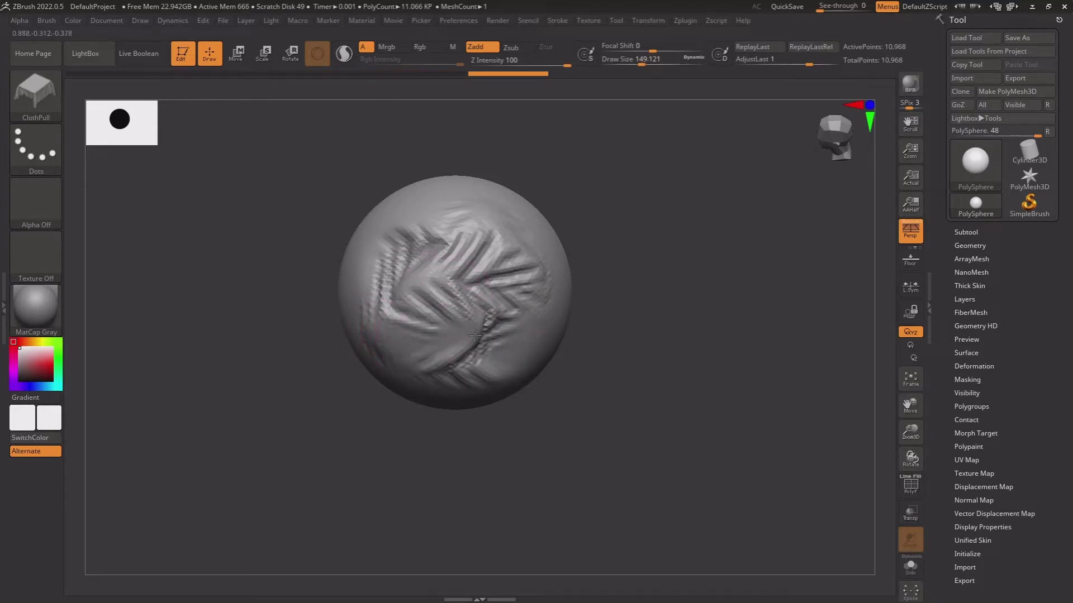
{"action": "left_click_drag", "start_coordinate": [464, 276], "coordinate": [528, 319]}
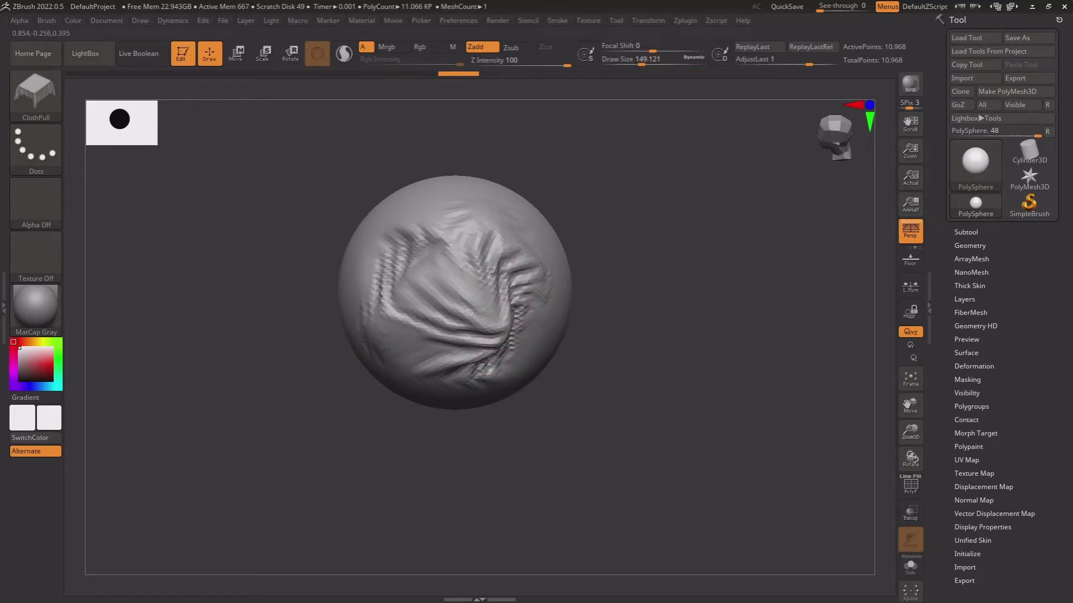
{"action": "right_click_drag", "start_coordinate": [551, 311], "coordinate": [513, 377]}
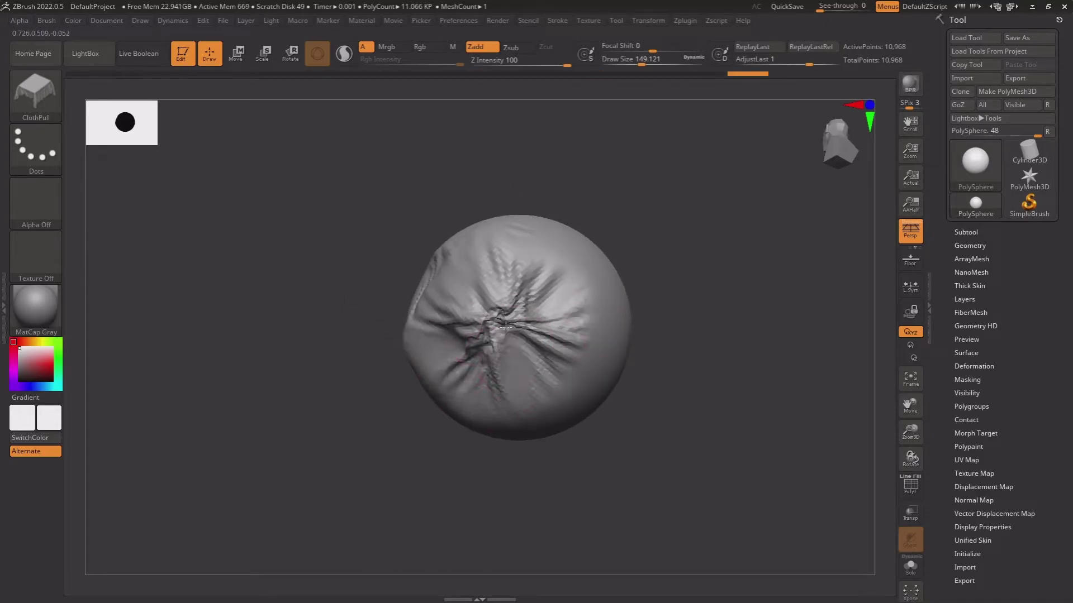
Switch to ClothSlide, revert to the smooth sphere, and slide folds toward the left
{"action": "left_click", "coordinate": [43, 111]}
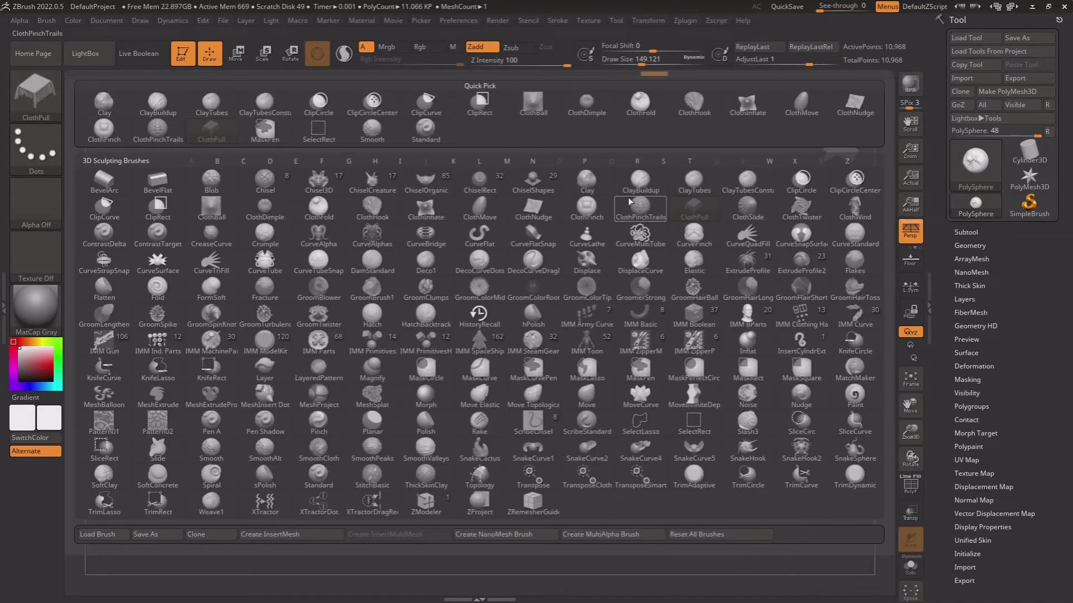
{"action": "left_click", "coordinate": [733, 217]}
{"action": "key", "text": "ctrl"}
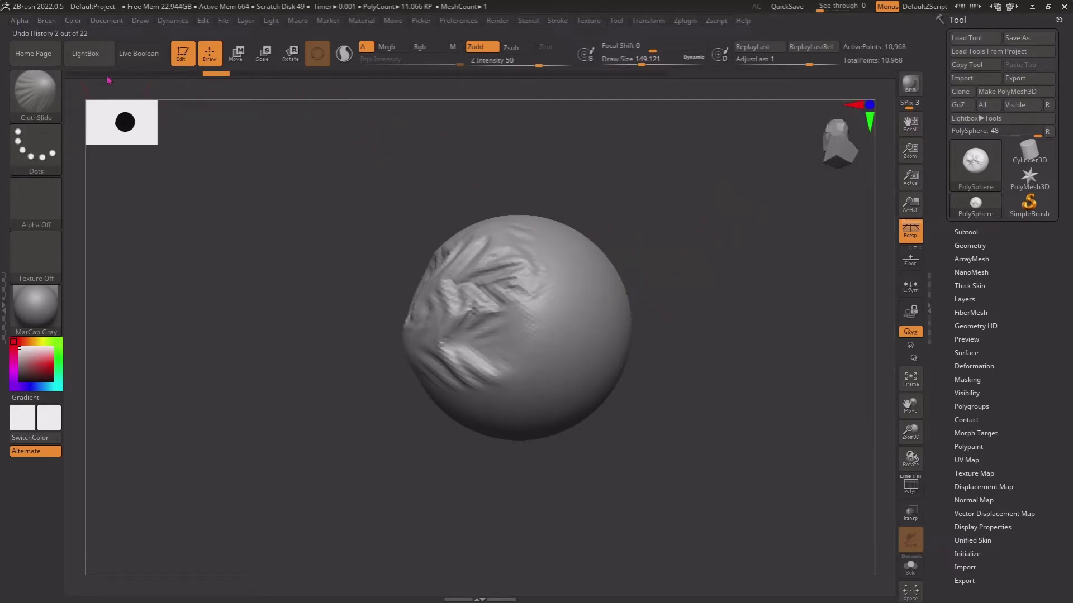
{"action": "left_click", "coordinate": [81, 74]}
{"action": "mouse_move", "coordinate": [497, 329]}
{"action": "left_mouse_down"}
{"action": "mouse_move", "coordinate": [514, 323]}
{"action": "mouse_move", "coordinate": [421, 327]}
{"action": "left_mouse_up"}
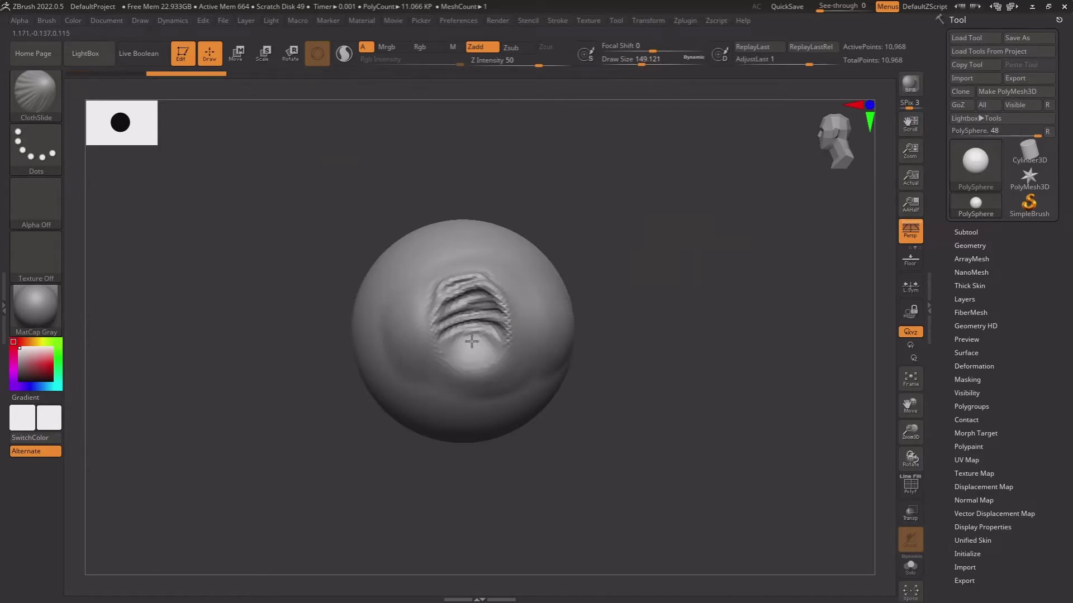
{"action": "left_click_drag", "start_coordinate": [466, 337], "coordinate": [399, 322]}
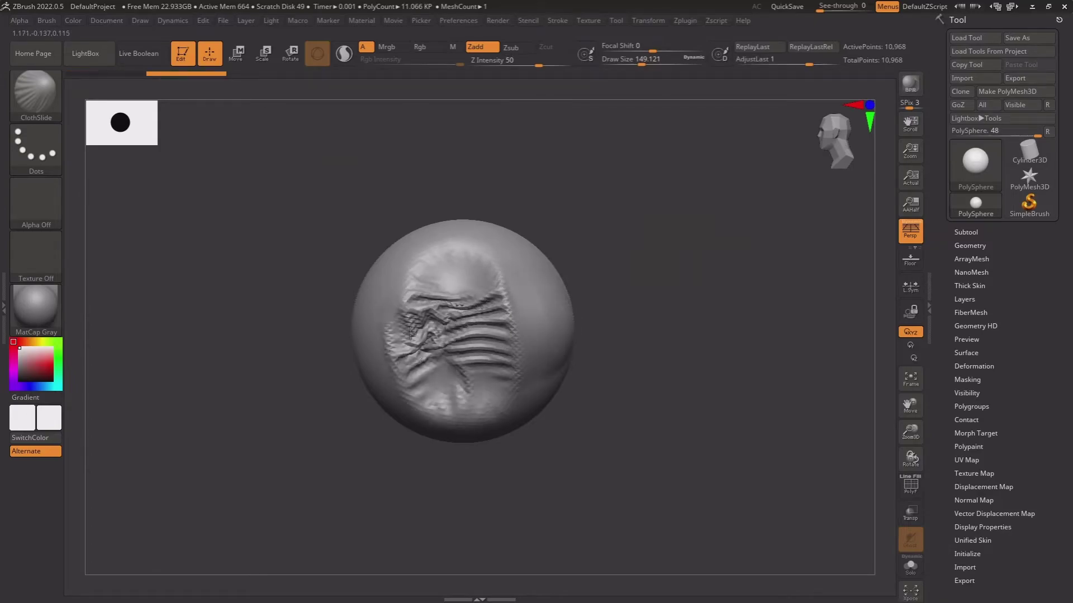
{"action": "mouse_move", "coordinate": [671, 318]}
{"action": "left_mouse_down"}
{"action": "mouse_move", "coordinate": [475, 387]}
{"action": "mouse_move", "coordinate": [457, 282]}
{"action": "left_mouse_up"}
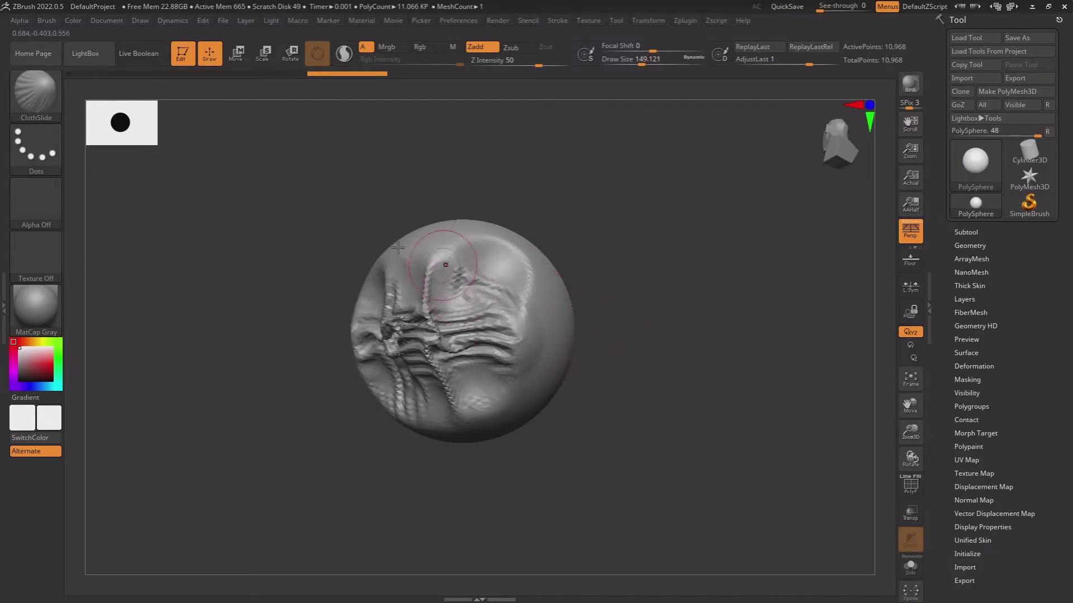
Switch to the ClothTwister brush and twist swirling folds into the sphere's front and top
{"action": "key", "text": "b"}
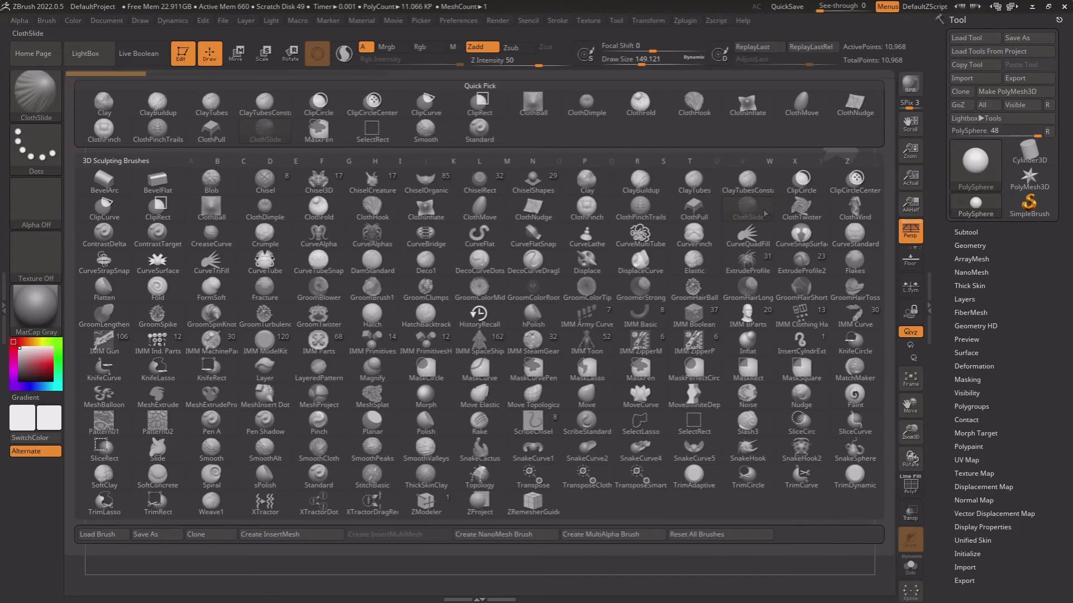
{"action": "left_click", "coordinate": [801, 210]}
{"action": "left_click_drag", "start_coordinate": [501, 320], "coordinate": [501, 315]}
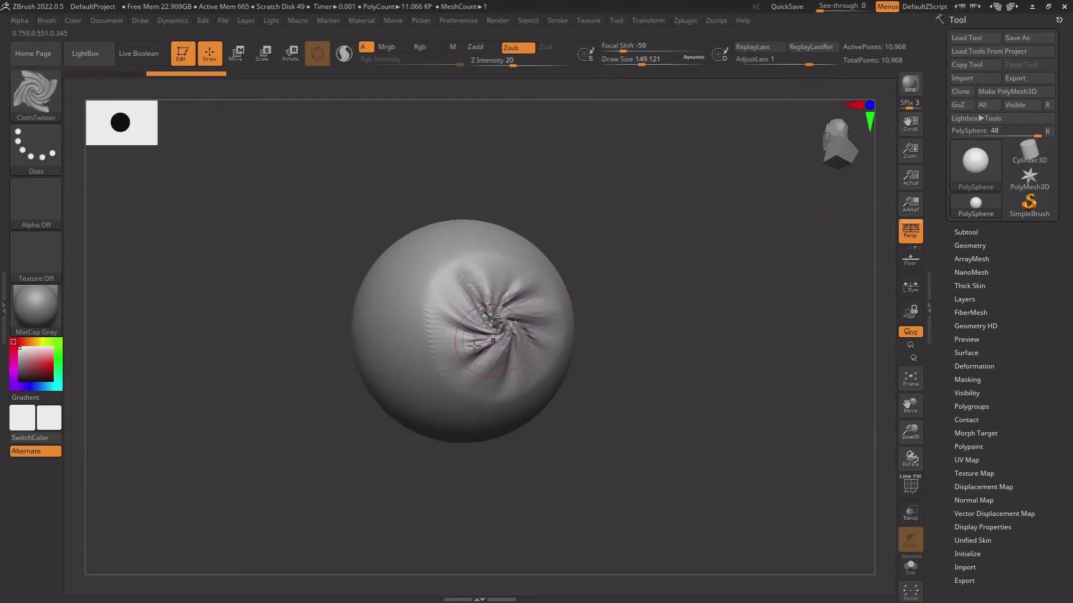
{"action": "left_click_drag", "start_coordinate": [383, 351], "coordinate": [385, 351]}
{"action": "mouse_move", "coordinate": [578, 363]}
{"action": "left_mouse_down"}
{"action": "mouse_move", "coordinate": [605, 366]}
{"action": "mouse_move", "coordinate": [584, 368]}
{"action": "left_mouse_up"}
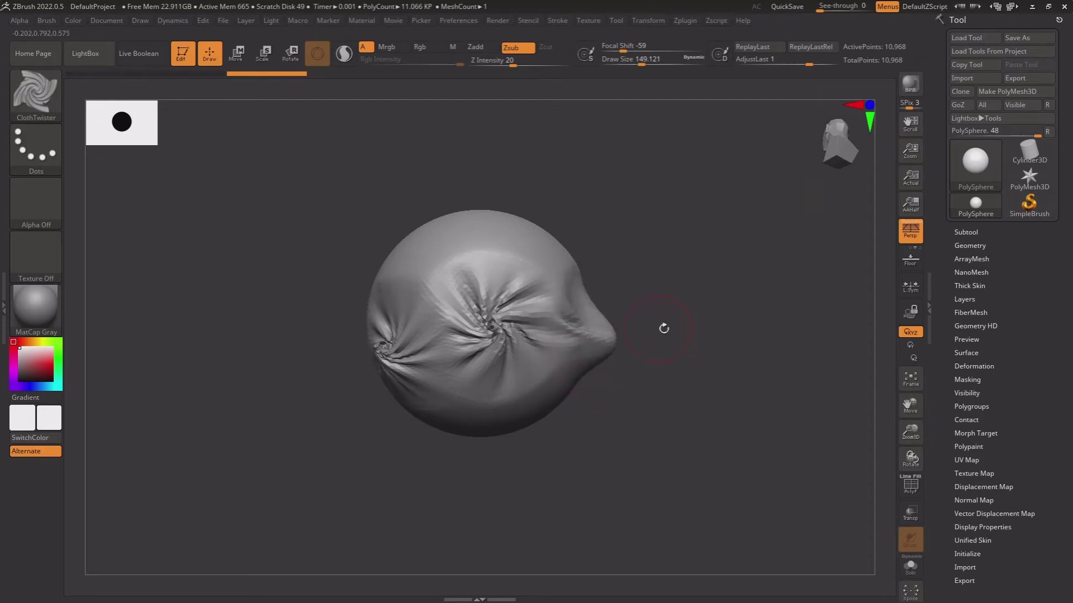
{"action": "mouse_move", "coordinate": [663, 329]}
{"action": "left_mouse_down"}
{"action": "mouse_move", "coordinate": [579, 257]}
{"action": "mouse_move", "coordinate": [654, 225]}
{"action": "mouse_move", "coordinate": [607, 226]}
{"action": "mouse_move", "coordinate": [659, 251]}
{"action": "left_mouse_up"}
{"action": "mouse_move", "coordinate": [754, 251]}
{"action": "left_mouse_down"}
{"action": "mouse_move", "coordinate": [703, 333]}
{"action": "mouse_move", "coordinate": [249, 158]}
{"action": "left_mouse_up"}
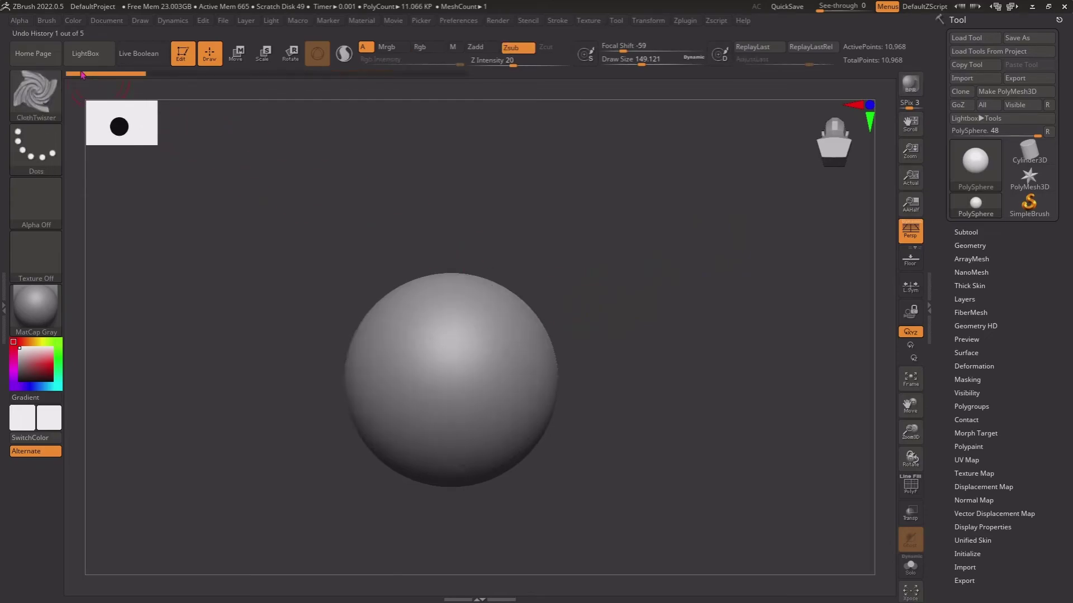
Switch to ClothWind and blow a deep dent and wind-swept folds across the sphere
{"action": "key", "text": "b"}
{"action": "left_click", "coordinate": [848, 213]}
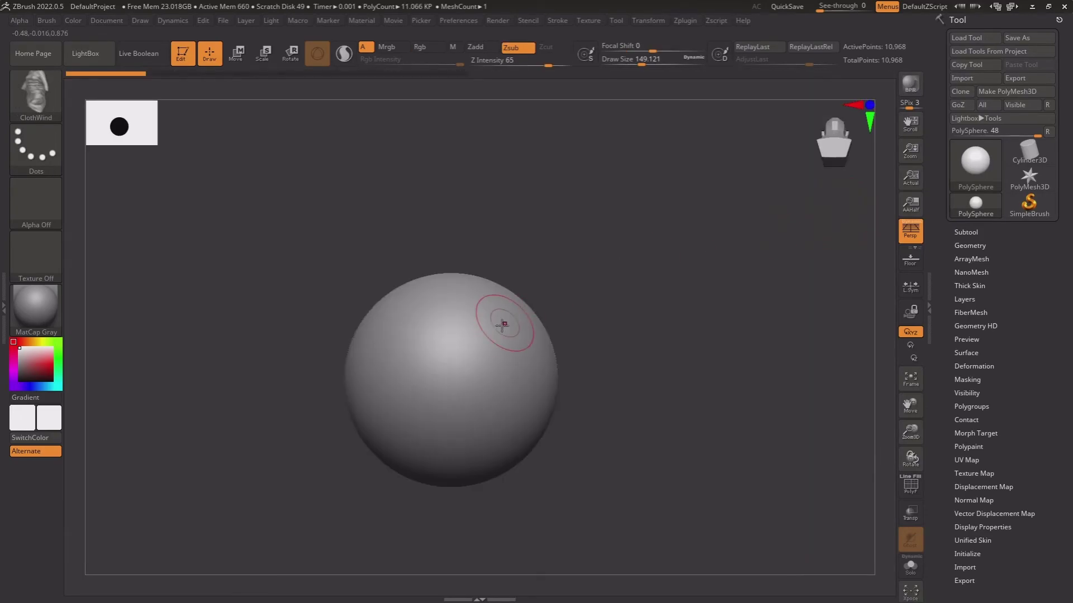
{"action": "mouse_move", "coordinate": [501, 318]}
{"action": "left_mouse_down"}
{"action": "mouse_move", "coordinate": [491, 310]}
{"action": "mouse_move", "coordinate": [443, 371]}
{"action": "mouse_move", "coordinate": [412, 360]}
{"action": "mouse_move", "coordinate": [412, 306]}
{"action": "mouse_move", "coordinate": [414, 388]}
{"action": "mouse_move", "coordinate": [391, 346]}
{"action": "mouse_move", "coordinate": [424, 329]}
{"action": "mouse_move", "coordinate": [408, 391]}
{"action": "mouse_move", "coordinate": [491, 458]}
{"action": "left_mouse_up"}
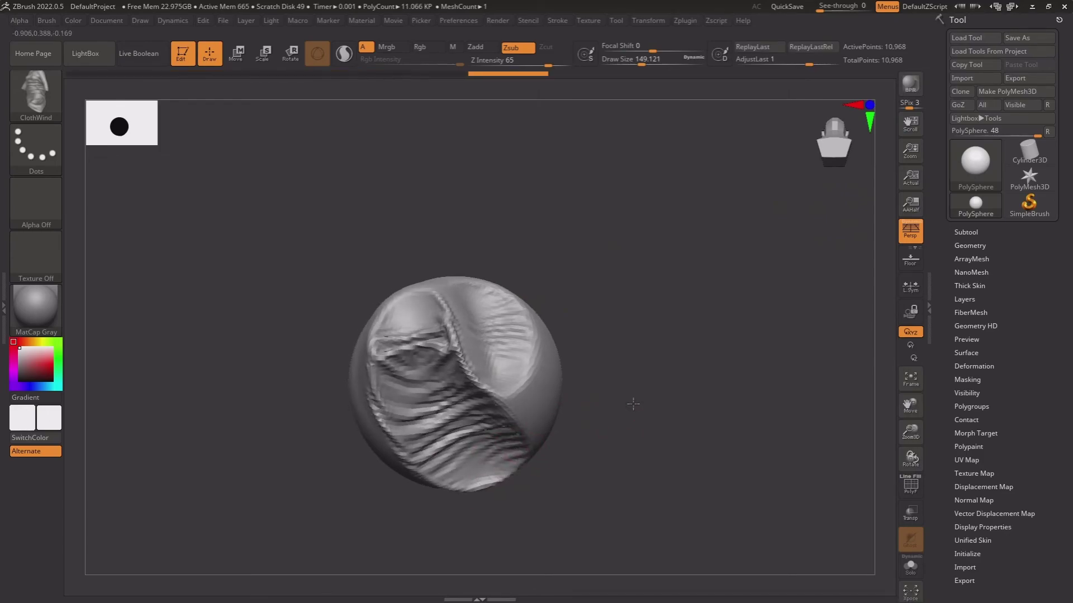
{"action": "mouse_move", "coordinate": [635, 402]}
{"action": "left_mouse_down"}
{"action": "mouse_move", "coordinate": [527, 354]}
{"action": "mouse_move", "coordinate": [492, 385]}
{"action": "left_mouse_up"}
Undo three cloth fold strokes with Ctrl+Z and reopen the brush library
{"action": "key", "text": "ctrl+z"}
{"action": "key", "text": "ctrl+z"}
{"action": "key", "text": "ctrl+z"}
{"action": "key", "text": "ctrl+z"}
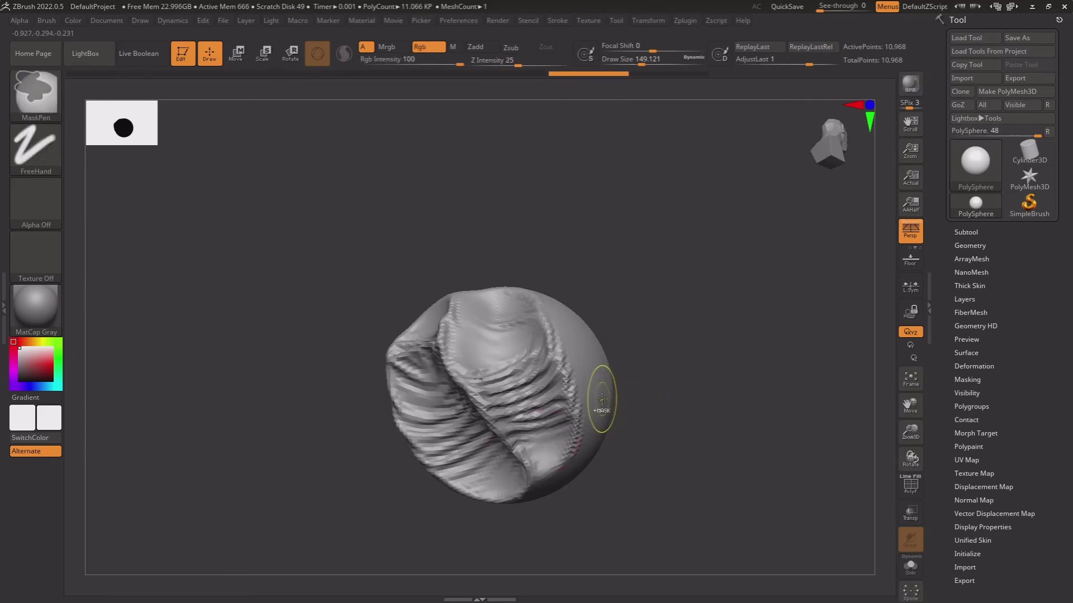
{"action": "key", "text": "ctrl+z"}
{"action": "key", "text": "ctrl+z"}
{"action": "key", "text": "ctrl+z"}
{"action": "key", "text": "ctrl+z"}
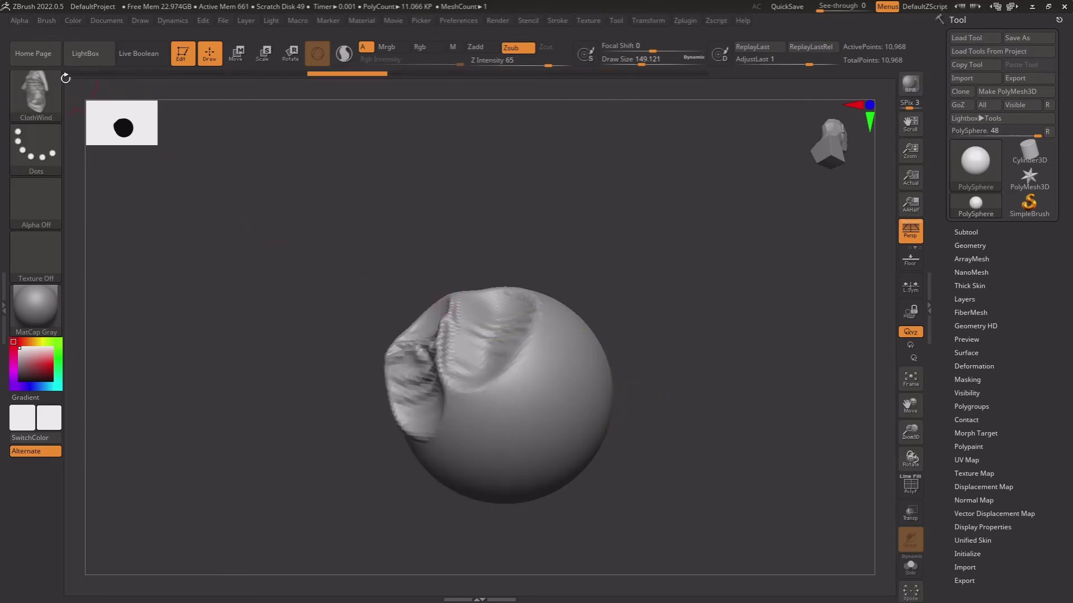
{"action": "key", "text": "ctrl+z"}
{"action": "key", "text": "ctrl+z"}
{"action": "key", "text": "b"}
{"action": "mouse_move", "coordinate": [104, 236]}
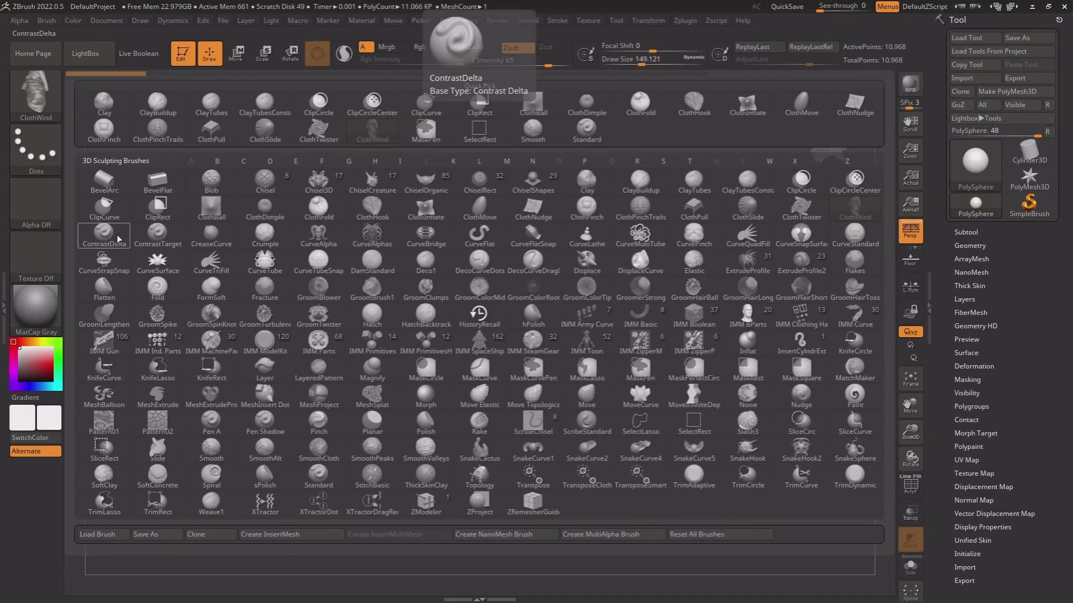